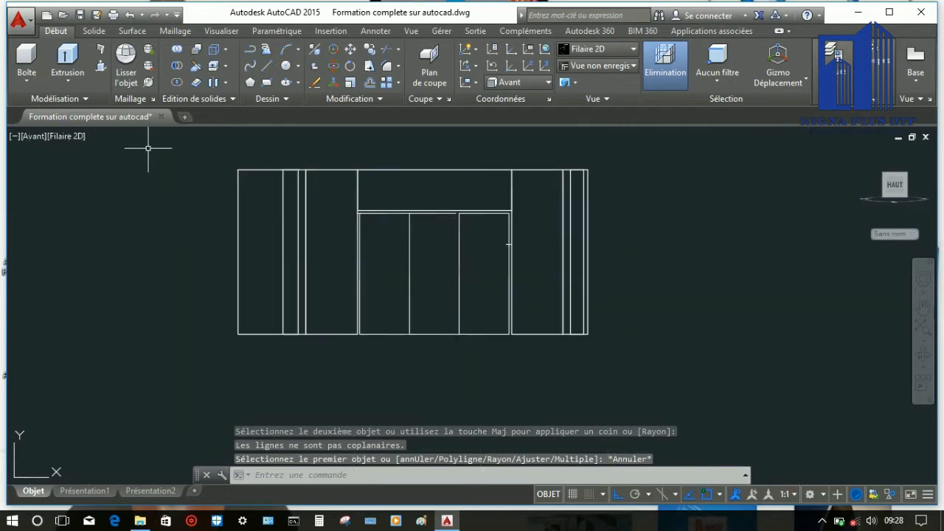
Examine the door opening in the top view and in an orbited 3D view focused on the panels' upper edge.
click(37, 141)
click(74, 172)
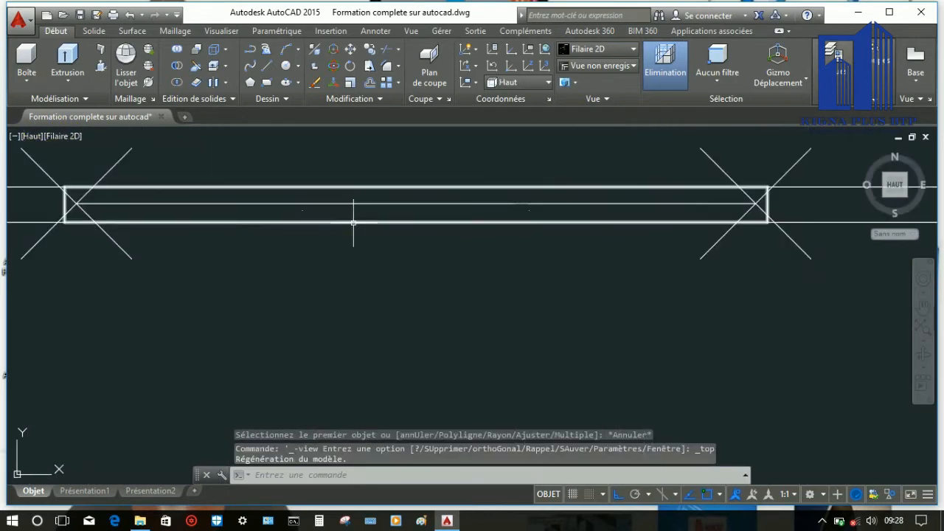
scroll(523, 211, down, 4)
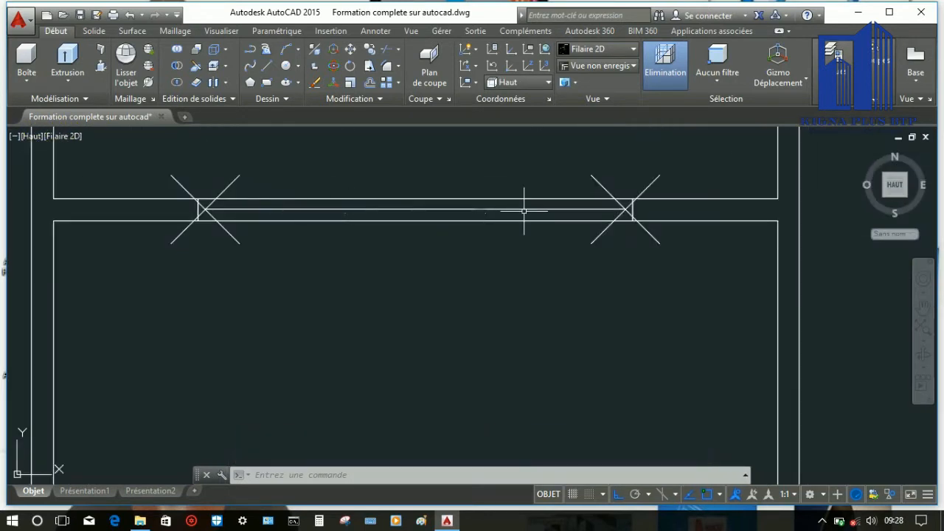
click(860, 151)
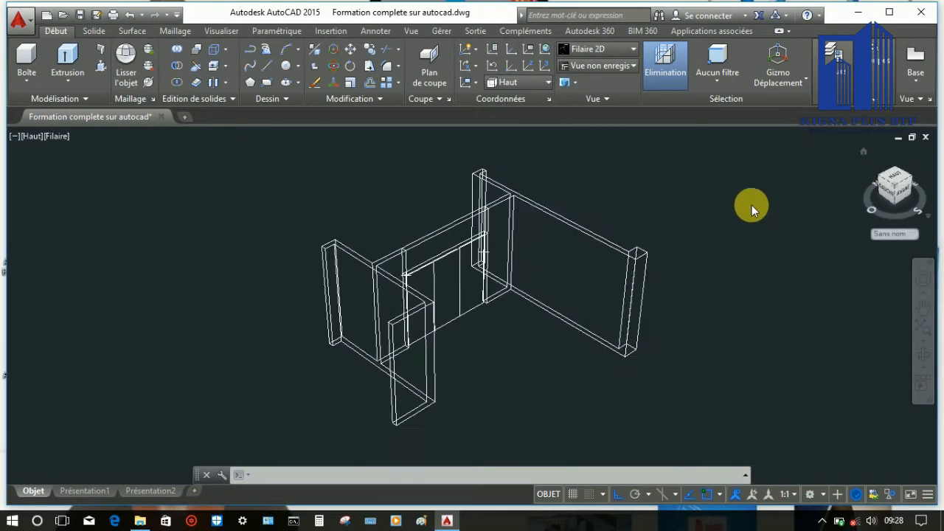
scroll(777, 293, up, 5)
click(923, 357)
drag(639, 307, 513, 241)
scroll(503, 232, up, 1)
right_click(497, 233)
click(508, 242)
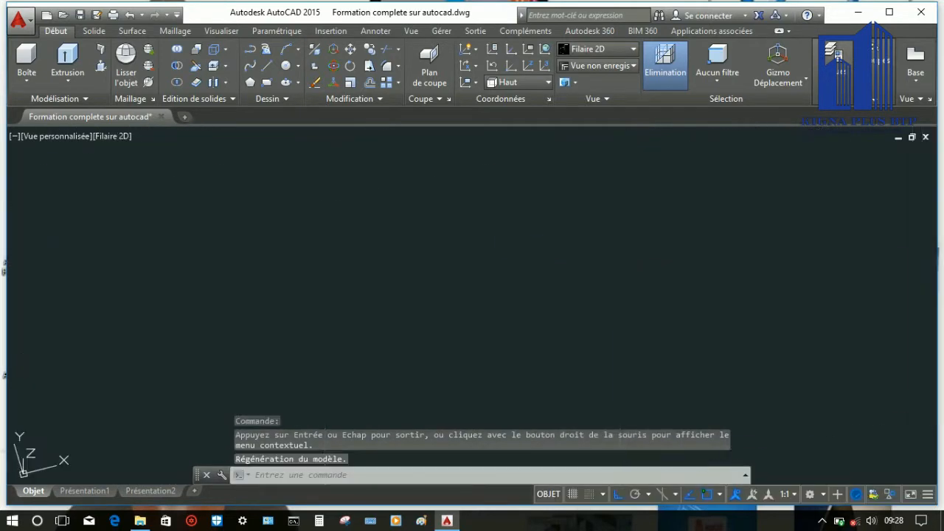
Try to fillet the middle door panel's left vertical line with its top line to close the corner.
scroll(384, 200, up, 2)
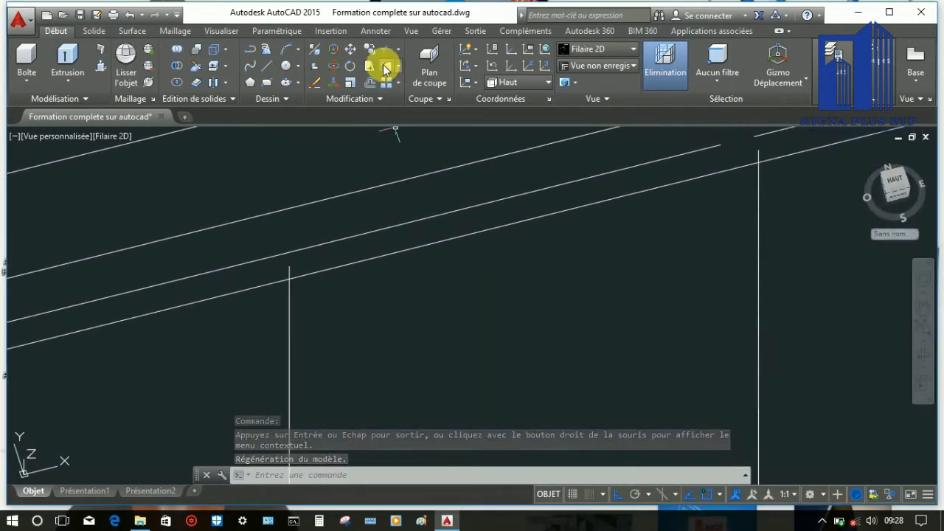
click(383, 64)
click(289, 271)
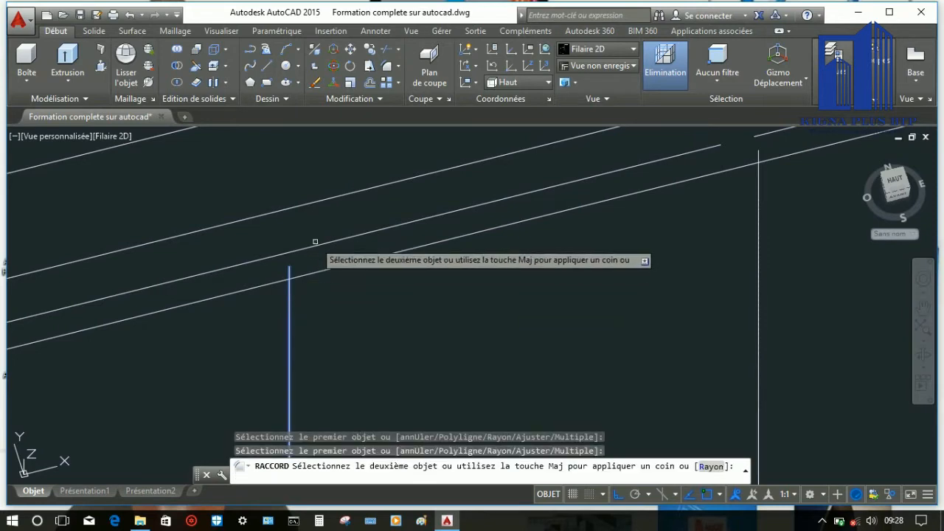
click(317, 244)
Try to join the middle panel's top line to an adjoining panel line with Fillet, viewing the door nearly from the front.
click(923, 326)
drag(594, 332, 472, 214)
click(385, 65)
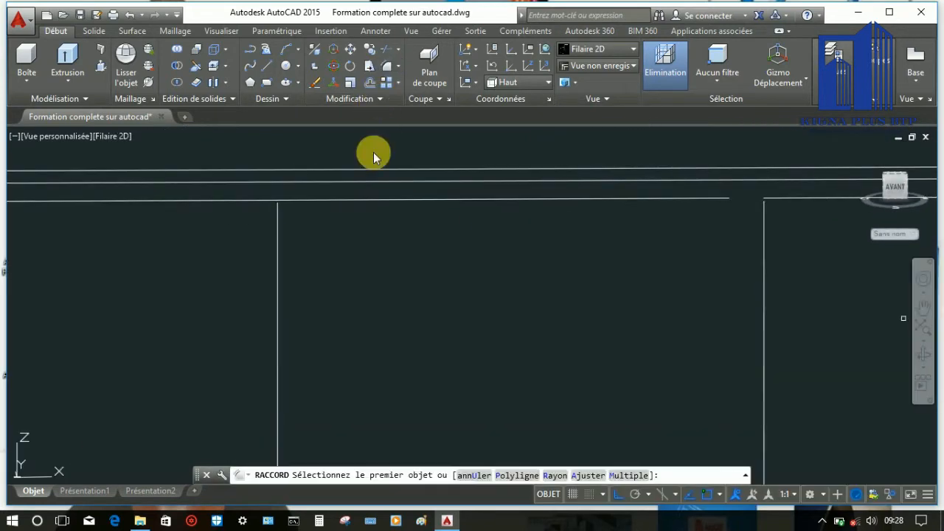
click(344, 202)
right_click(307, 233)
click(309, 234)
scroll(417, 202, down, 6)
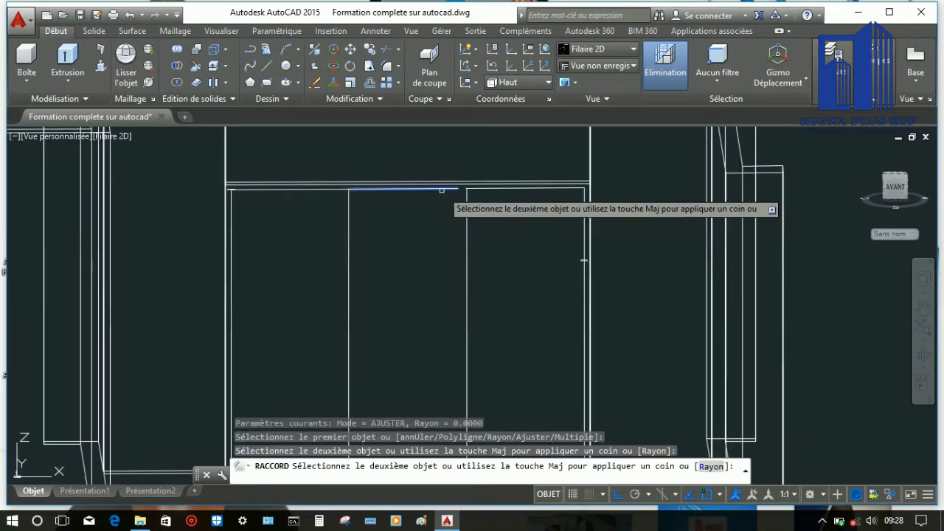
scroll(441, 190, up, 4)
key(Escape)
Replace the middle panel's short top line with a new line joining the upper ends of its two vertical lines.
click(400, 187)
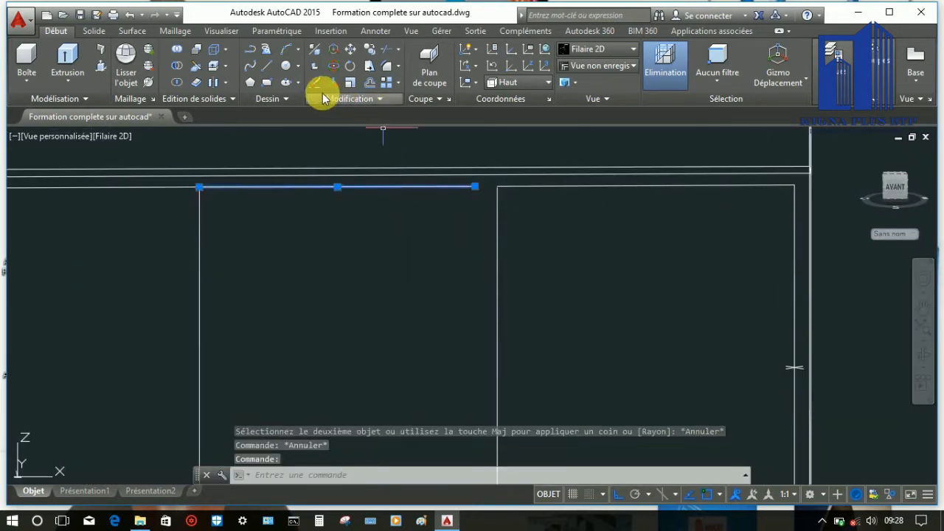
click(317, 85)
click(250, 50)
click(199, 188)
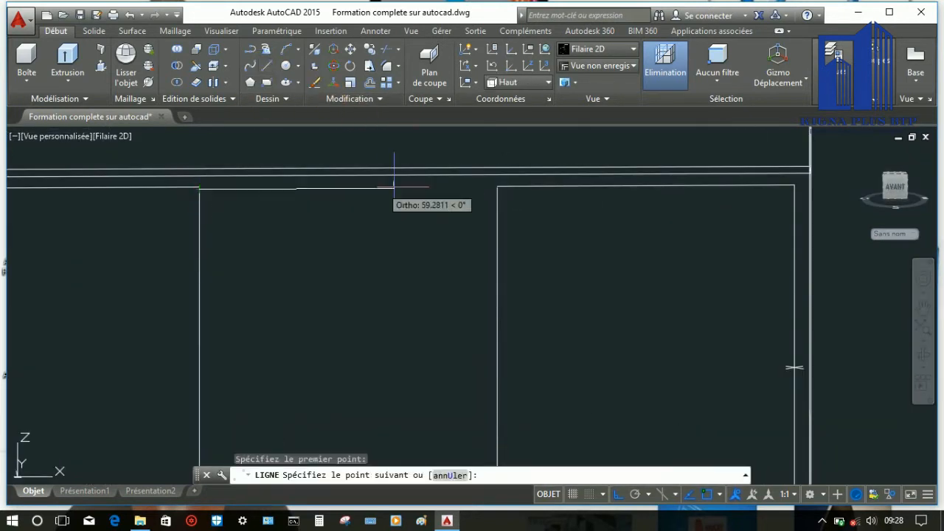
click(497, 187)
key(Return)
Try to fillet the middle panel's bottom line with its left vertical line.
scroll(519, 155, down, 5)
scroll(488, 351, up, 5)
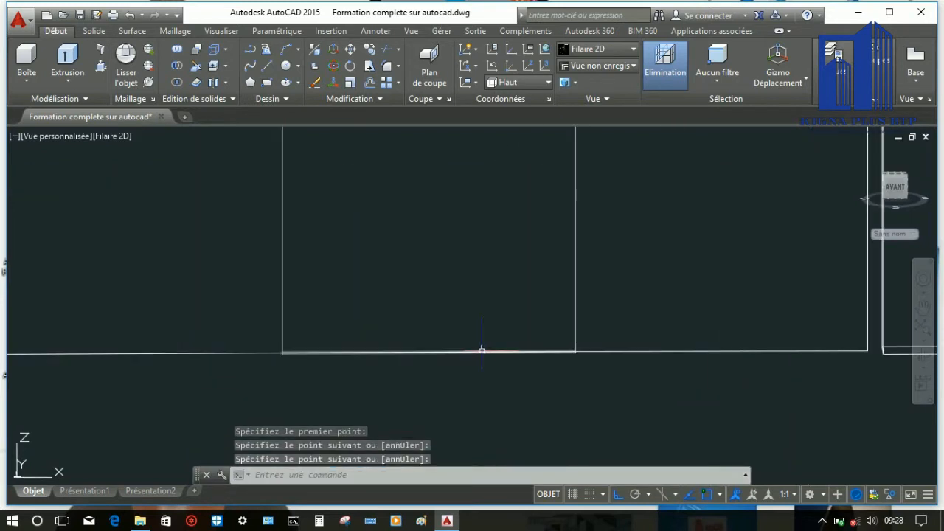
click(383, 67)
click(326, 352)
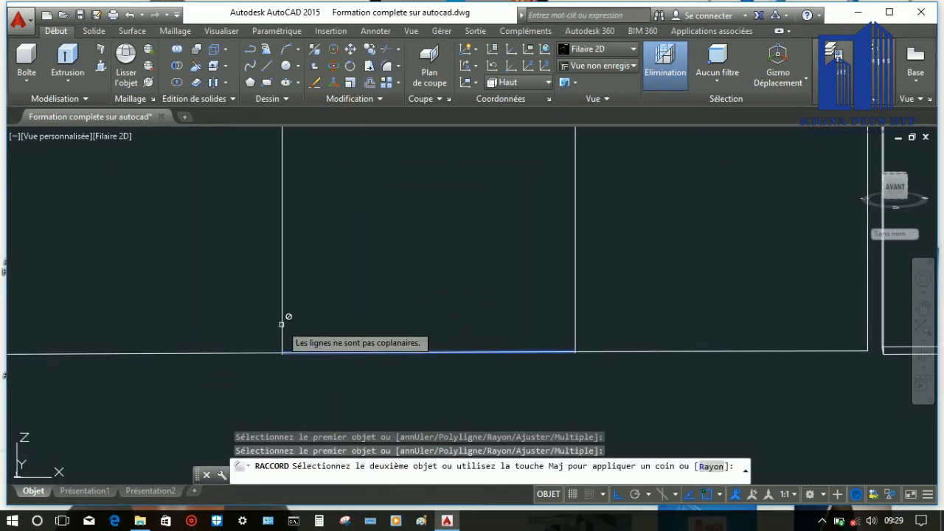
right_click(348, 325)
Erase the bottom line of the middle door panel.
click(341, 352)
click(342, 360)
click(323, 303)
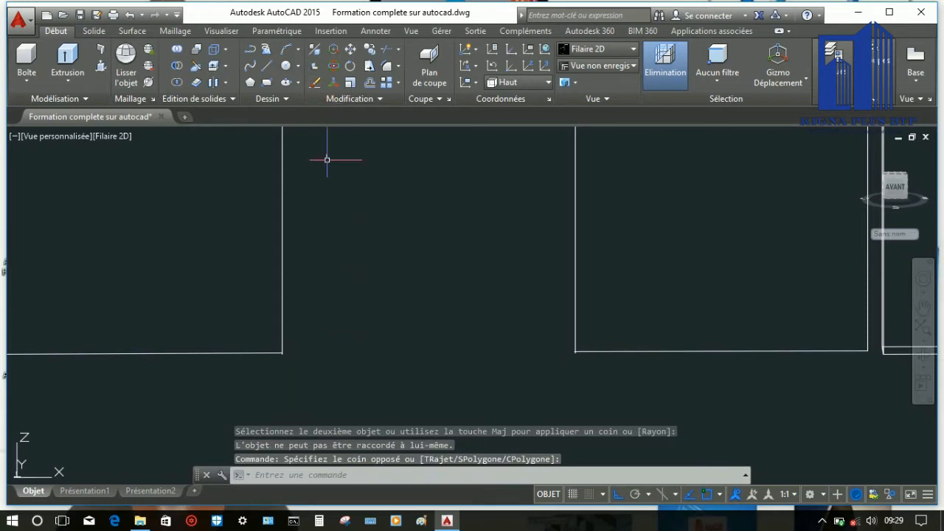
key(Escape)
Draw a new bottom line for the middle panel between the lower endpoints of its two vertical lines.
click(266, 65)
scroll(295, 361, up, 4)
click(256, 327)
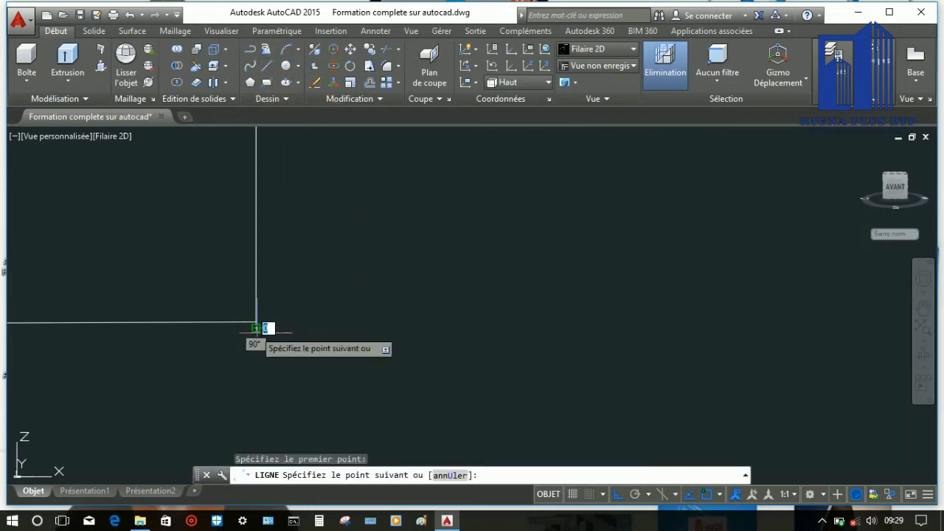
scroll(431, 332, down, 5)
scroll(634, 328, up, 3)
scroll(484, 383, up, 4)
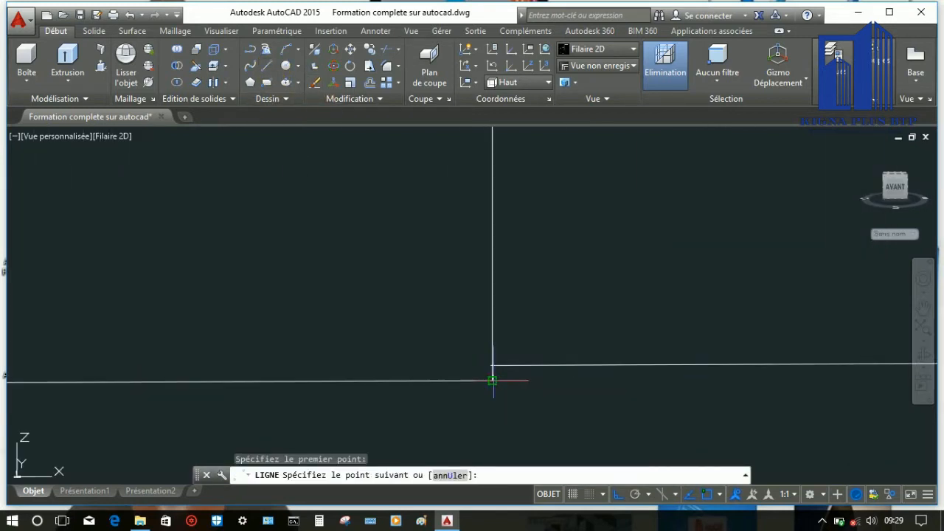
click(493, 380)
right_click(399, 318)
click(440, 331)
Switch to the front view and erase the two short stray line marks on the door frame's left and right sides.
scroll(442, 328, down, 5)
click(73, 135)
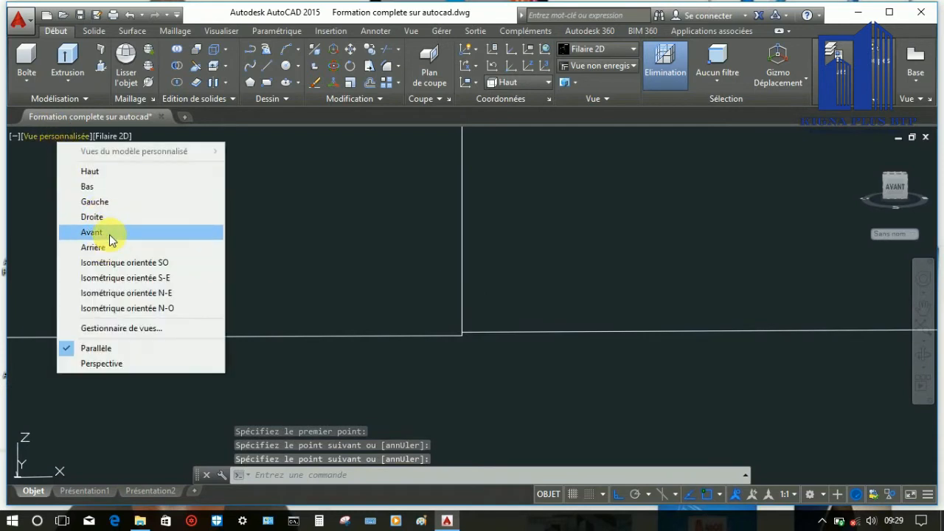
click(92, 232)
scroll(379, 243, up, 4)
scroll(406, 344, down, 2)
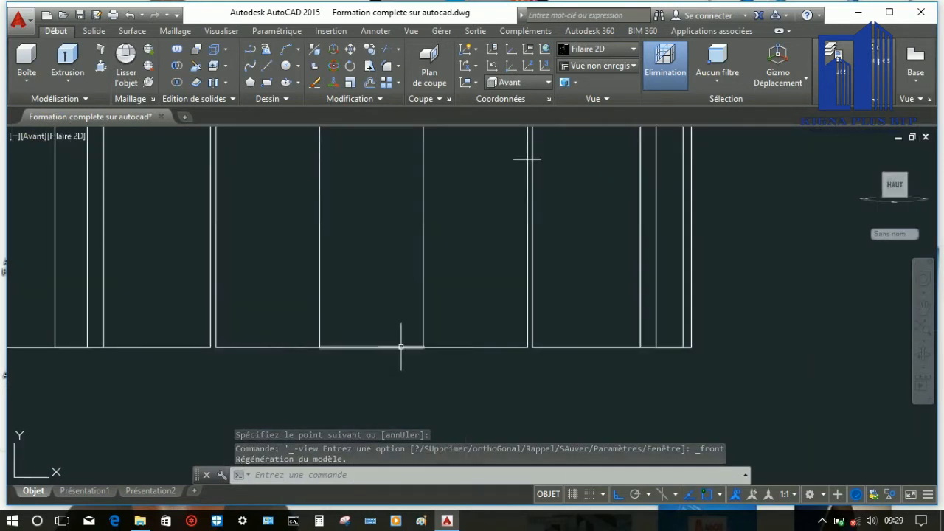
scroll(326, 211, down, 2)
scroll(210, 164, up, 5)
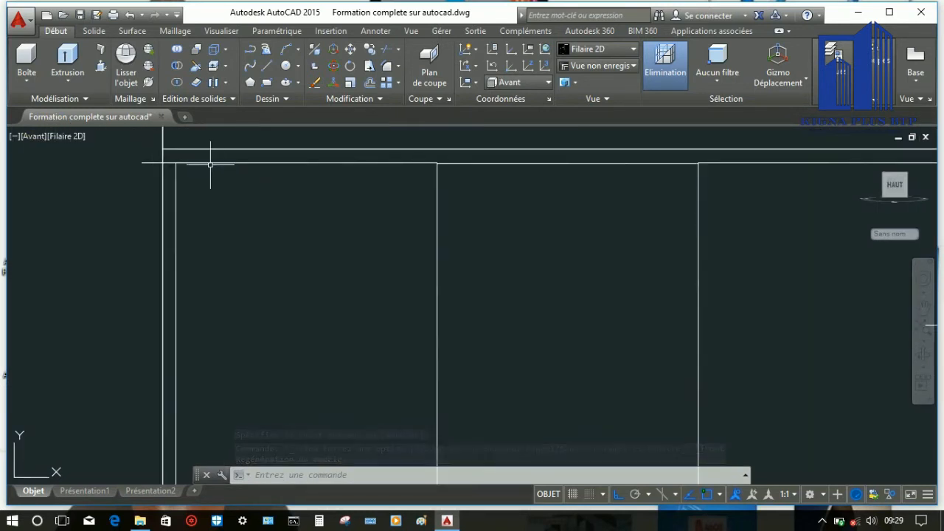
click(314, 81)
scroll(472, 200, down, 2)
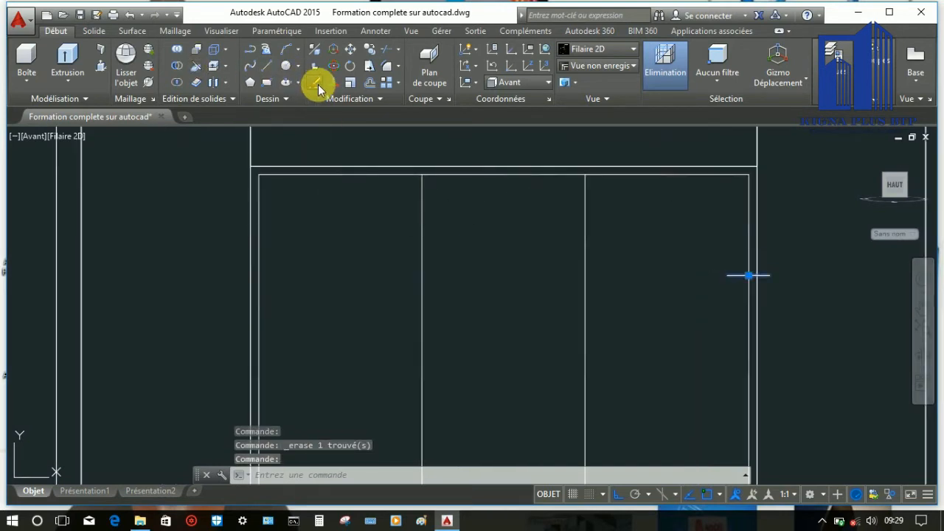
scroll(340, 229, down, 2)
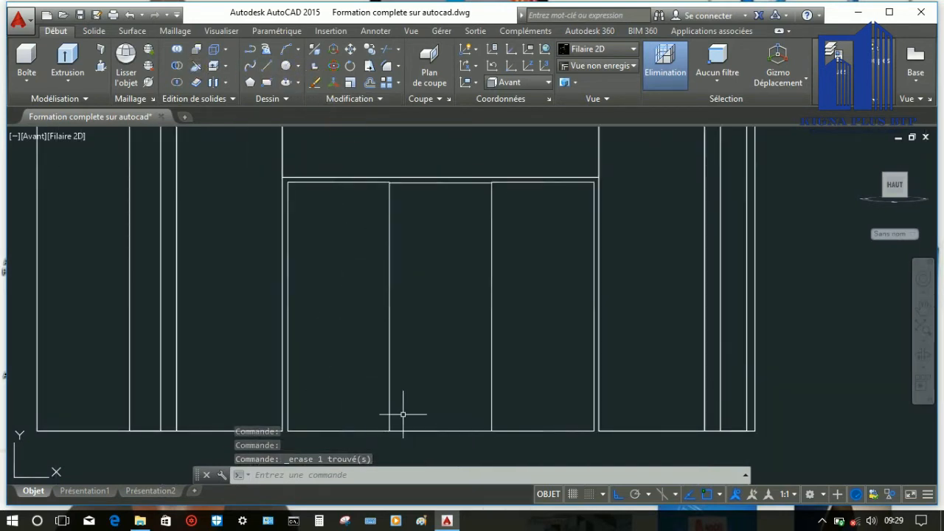
Create a region from the four boundary lines of the middle door panel.
click(284, 101)
click(316, 138)
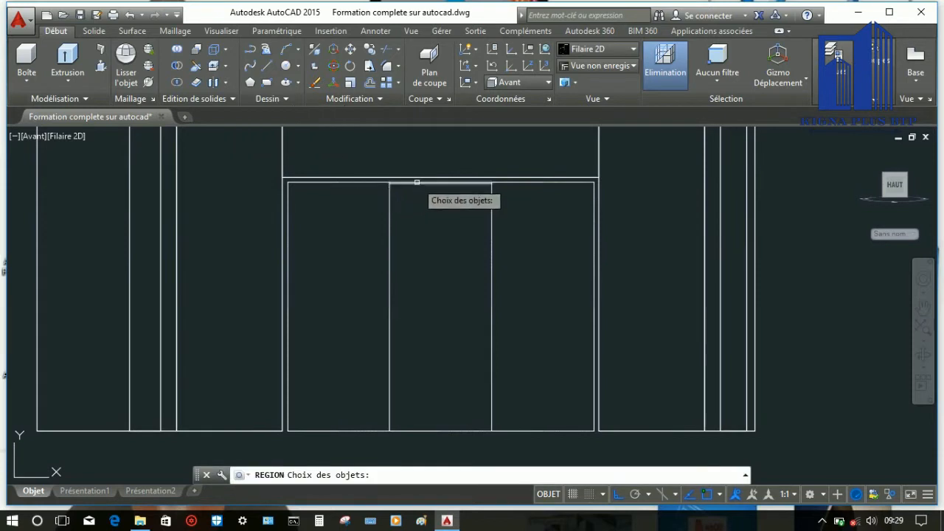
click(422, 183)
scroll(459, 185, up, 3)
click(253, 234)
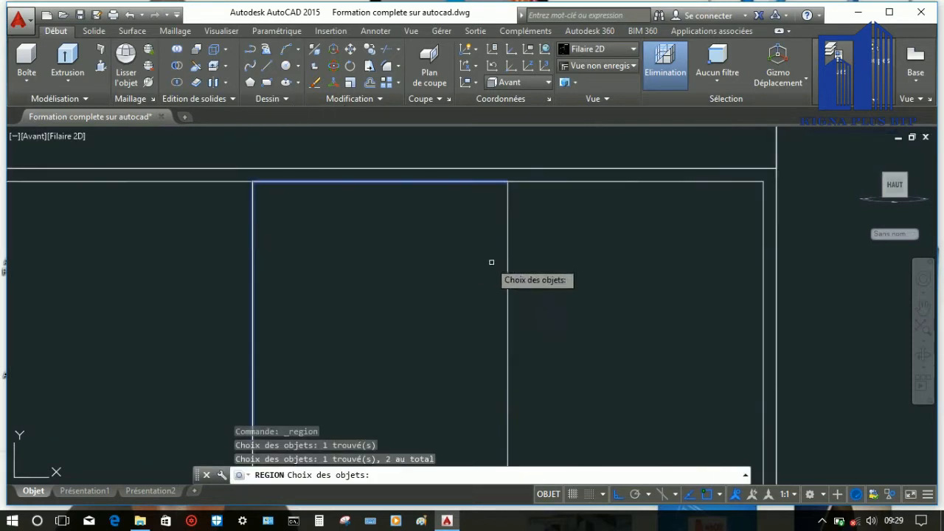
scroll(444, 226, down, 2)
click(434, 367)
key(Return)
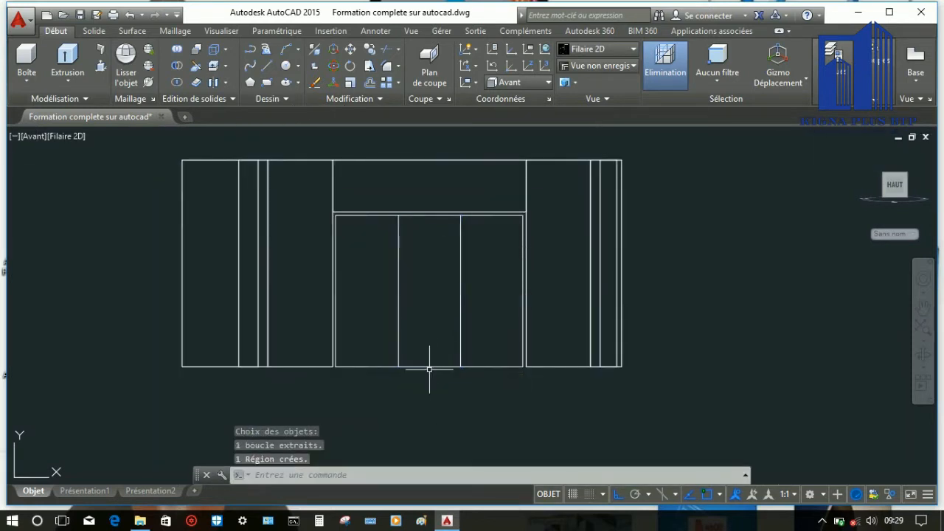
Copy the middle panel region from its upper-left corner to the left door panel's upper-left corner.
click(369, 49)
scroll(369, 196, up, 3)
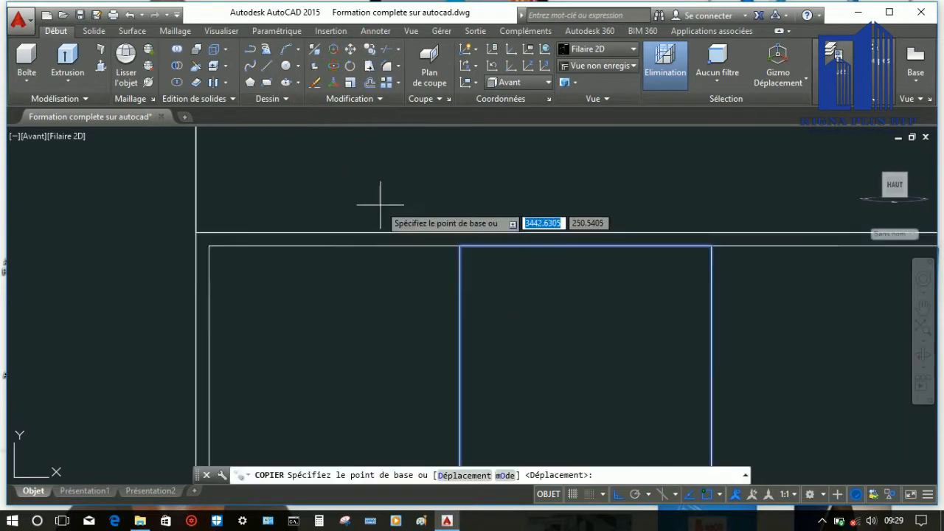
click(461, 246)
click(208, 245)
right_click(221, 249)
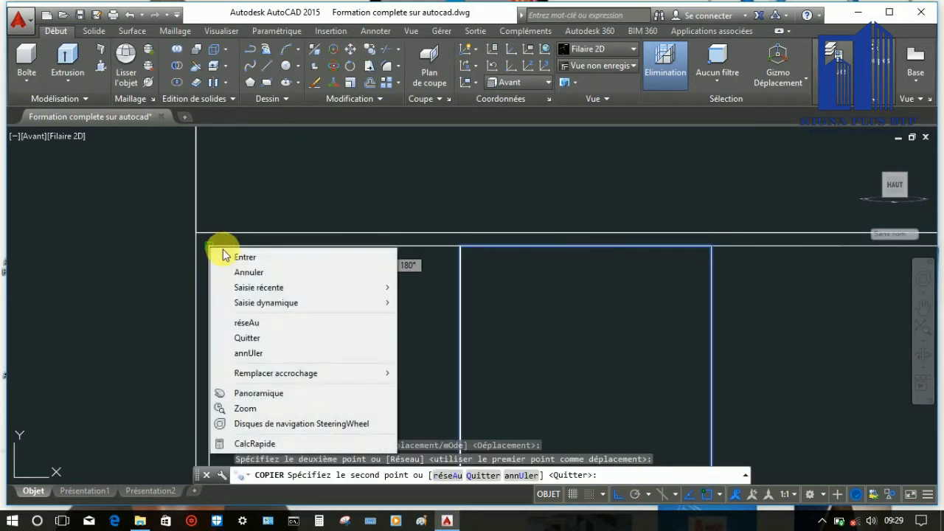
click(237, 255)
Copy the left panel region by its upper-right corner to the right door panel's upper-right corner.
click(370, 49)
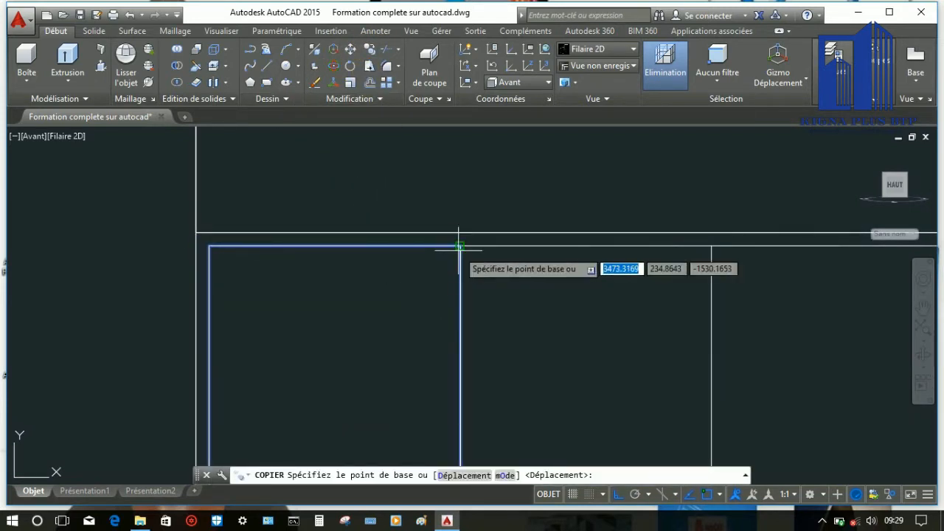
click(460, 246)
scroll(447, 242, down, 5)
scroll(591, 243, up, 5)
click(449, 251)
right_click(450, 251)
click(464, 257)
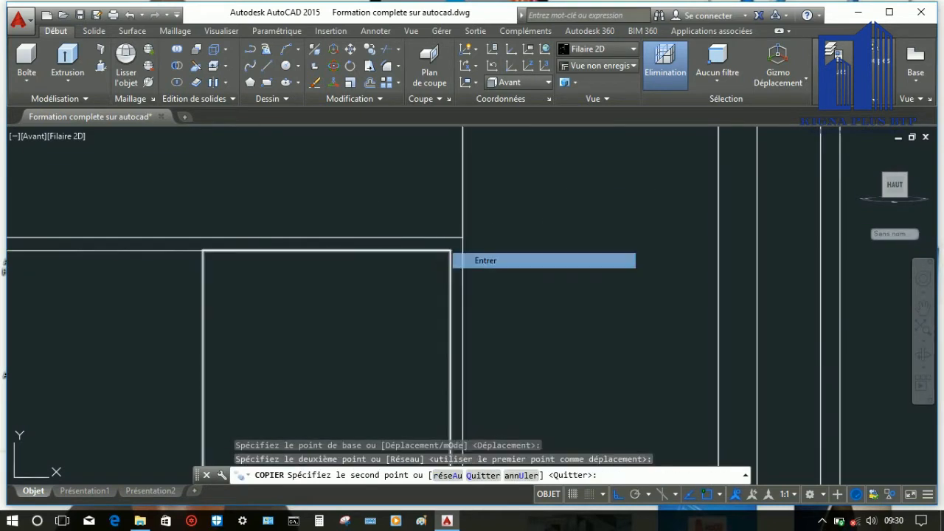
Try to offset an outline at the top of the right door panel by 8.
scroll(450, 254, down, 3)
click(369, 81)
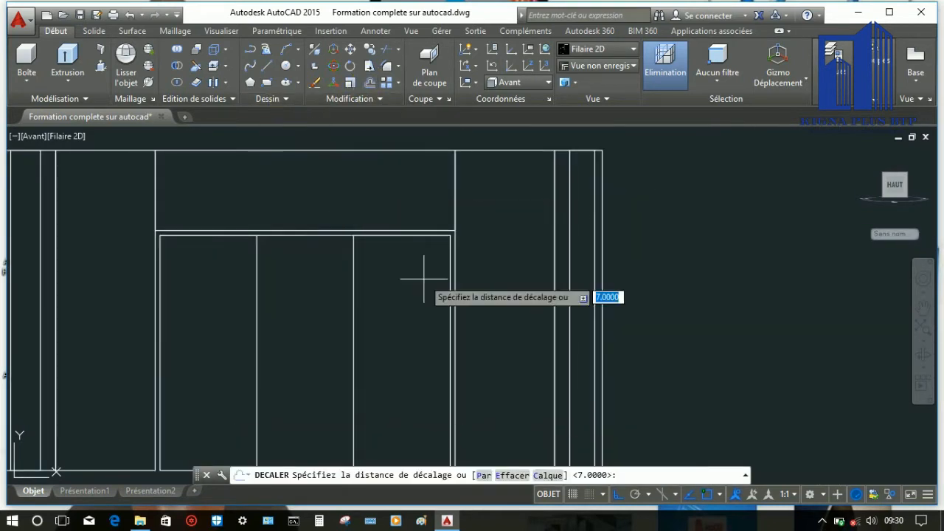
key(Return)
click(410, 230)
right_click(402, 255)
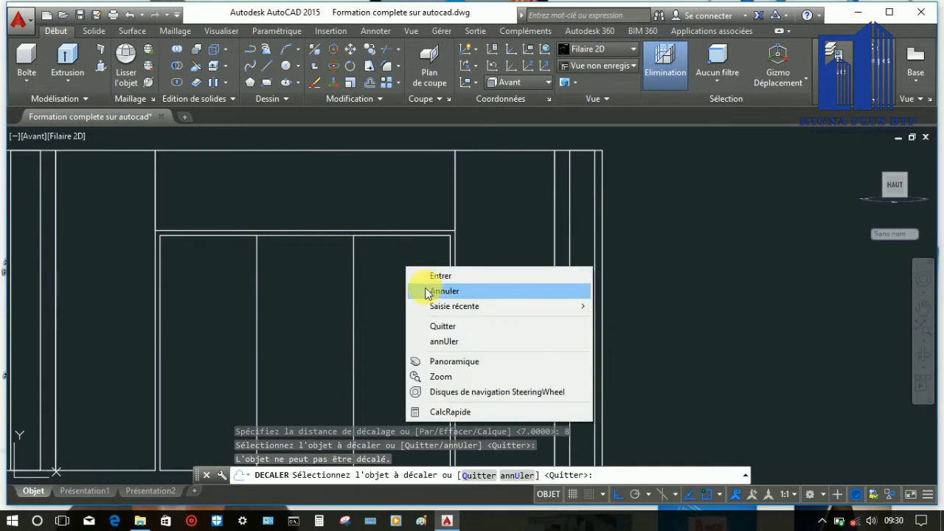
click(432, 290)
Erase the leftover original line along the top of the left door panel in an orbited 3D view.
scroll(425, 234, down, 4)
scroll(376, 259, up, 4)
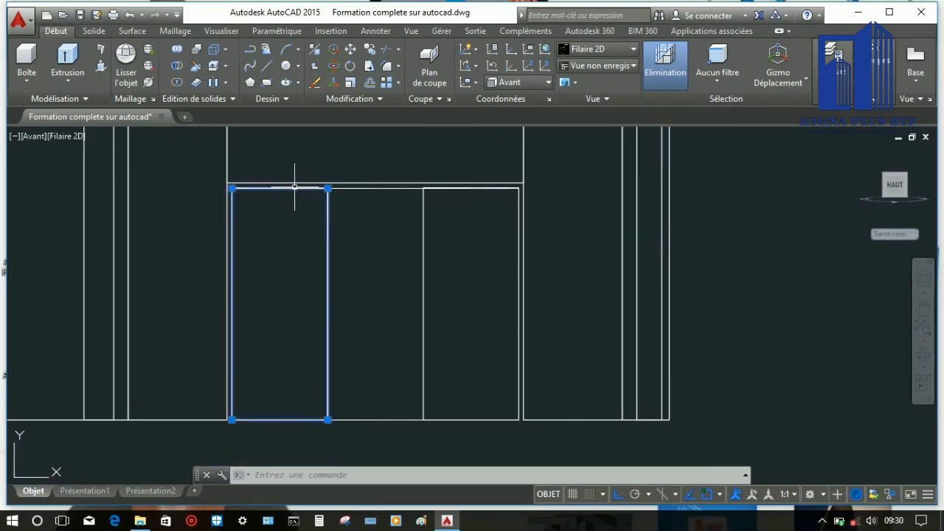
click(920, 361)
drag(488, 280, 322, 199)
key(Escape)
scroll(305, 221, up, 5)
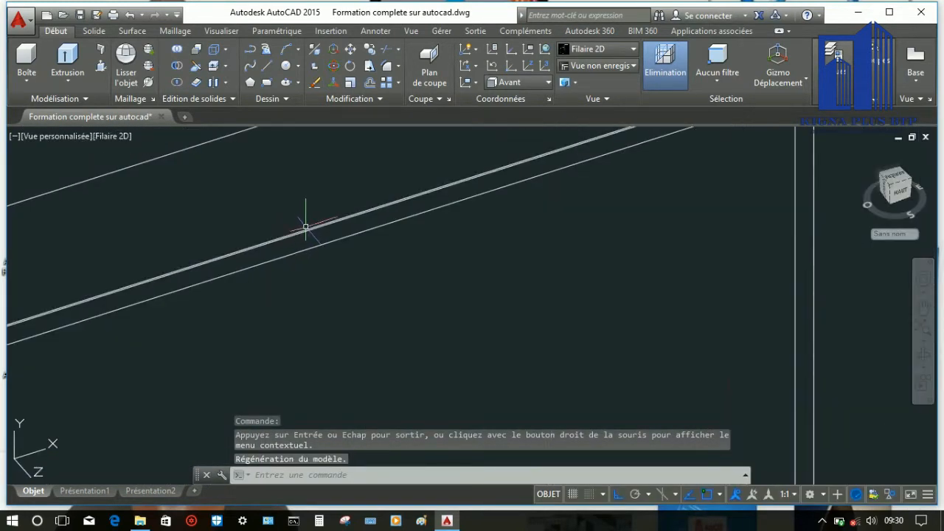
click(331, 246)
scroll(290, 213, down, 1)
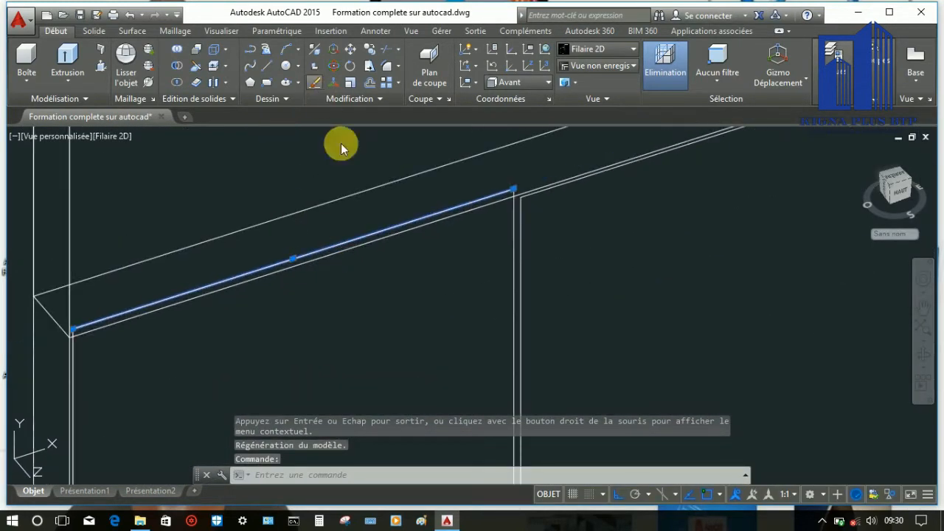
key(Delete)
Erase the three leftover original construction lines around the right door panel, including its top and side lines.
scroll(311, 211, down, 3)
scroll(297, 243, up, 4)
scroll(235, 298, down, 2)
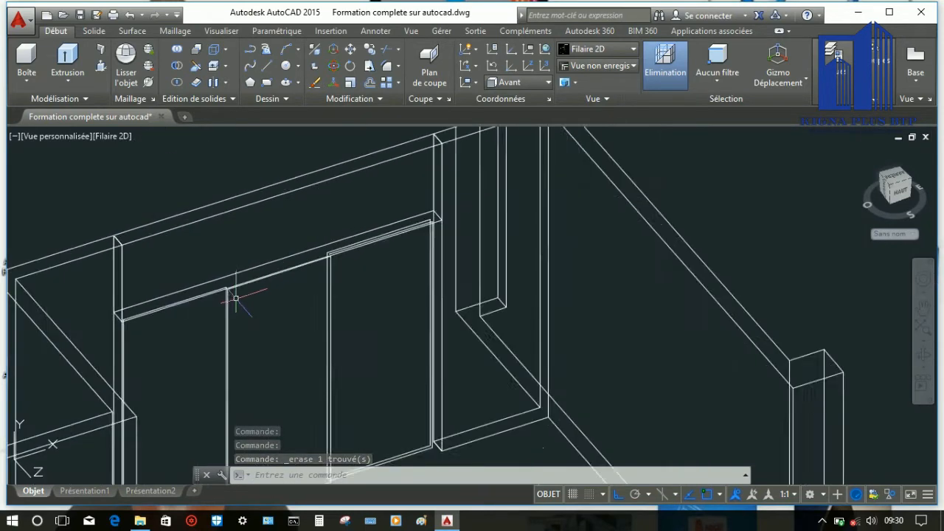
scroll(280, 304, up, 5)
click(385, 294)
scroll(354, 295, down, 4)
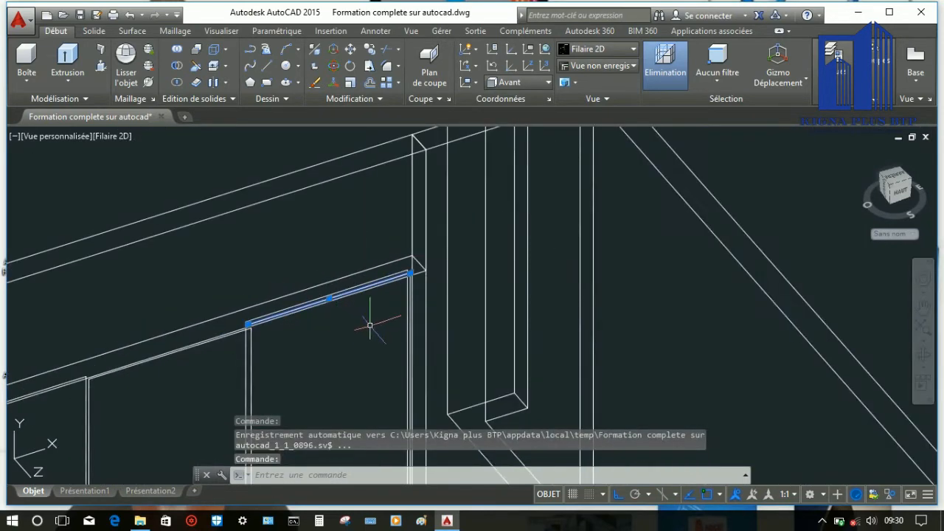
scroll(412, 314, up, 6)
scroll(405, 288, down, 5)
scroll(344, 343, up, 6)
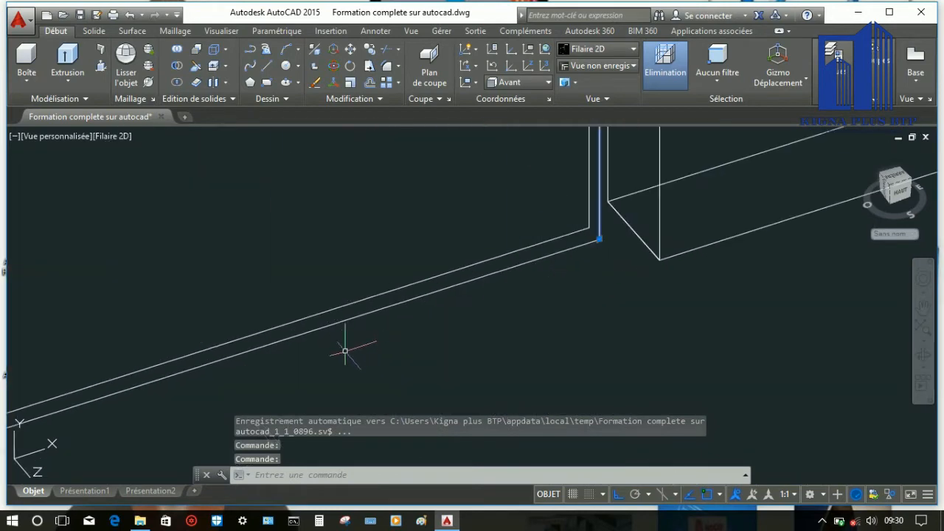
scroll(416, 341, down, 1)
key(Delete)
scroll(413, 302, down, 2)
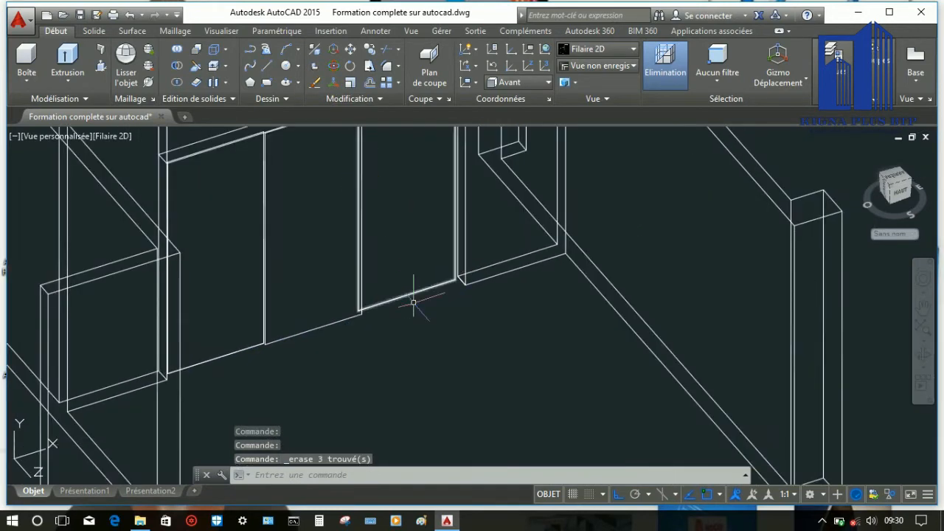
Explode the left door panel region into separate lines in an orbited 3D view.
drag(485, 317, 401, 336)
key(Escape)
scroll(359, 327, up, 3)
scroll(359, 327, up, 3)
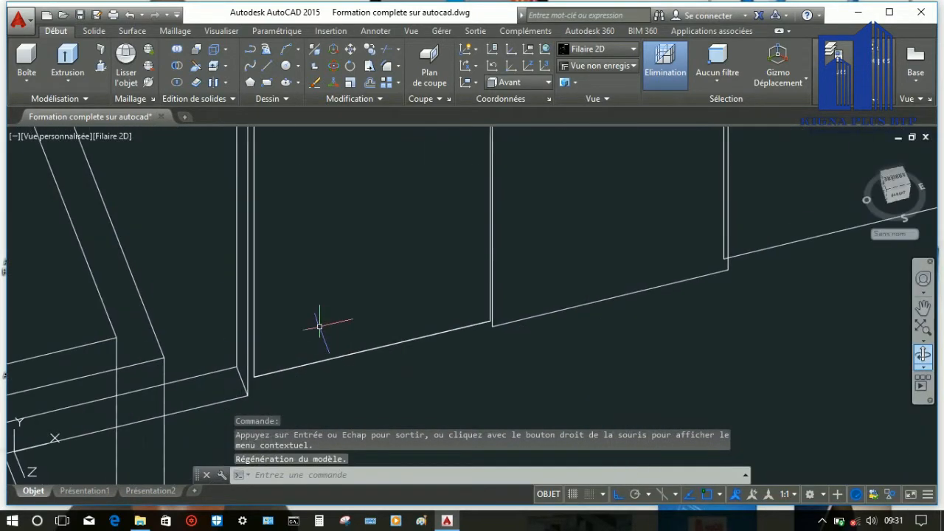
click(363, 351)
click(373, 100)
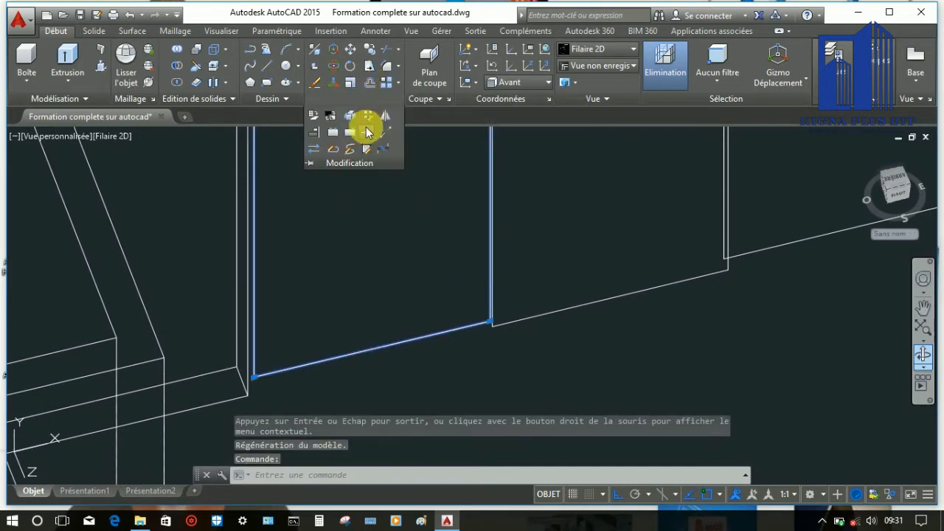
click(364, 130)
Offset the bottom, top and both side lines of the left door panel inward by 8.
click(370, 83)
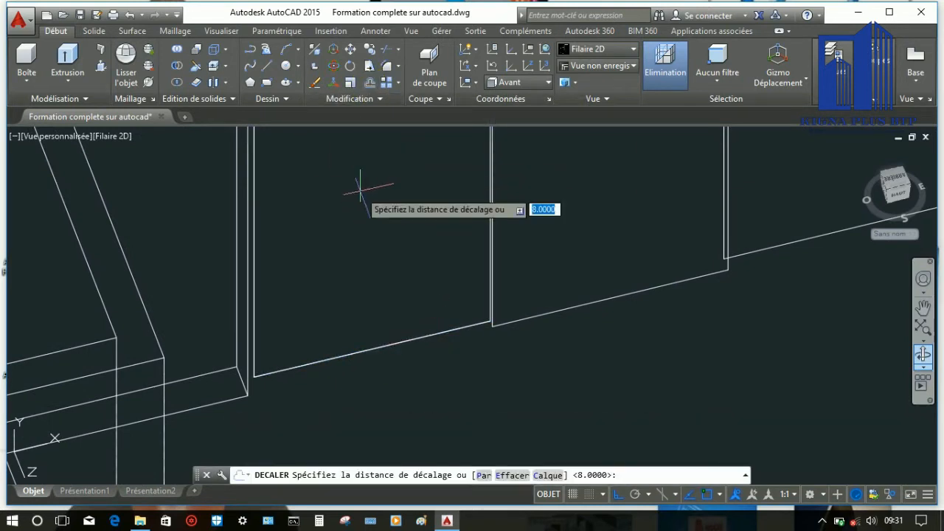
right_click(362, 192)
click(371, 201)
click(376, 346)
click(373, 324)
click(489, 249)
click(439, 259)
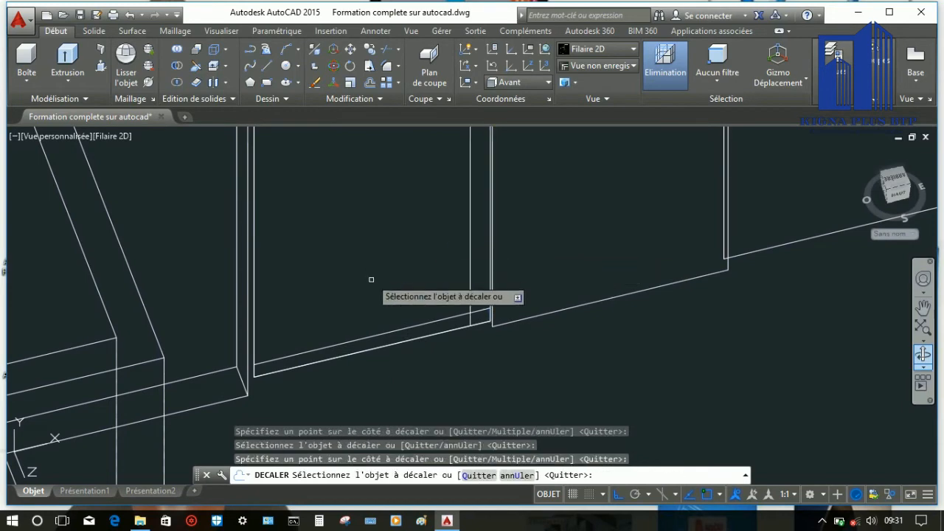
scroll(371, 278, down, 5)
scroll(374, 240, up, 5)
click(373, 228)
click(374, 277)
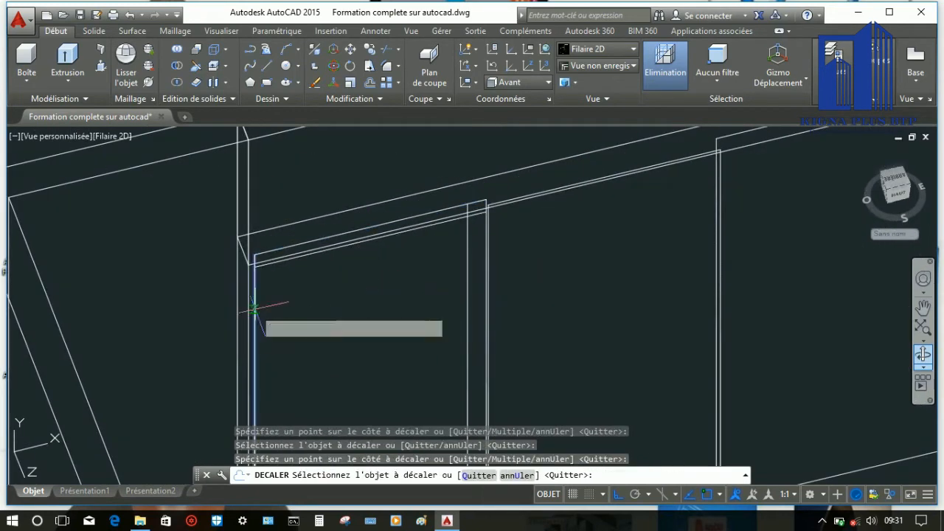
right_click(322, 294)
click(347, 299)
Fillet the left panel's offset lines into sharp upper-left and upper-right corners, using the Multiple option.
click(388, 65)
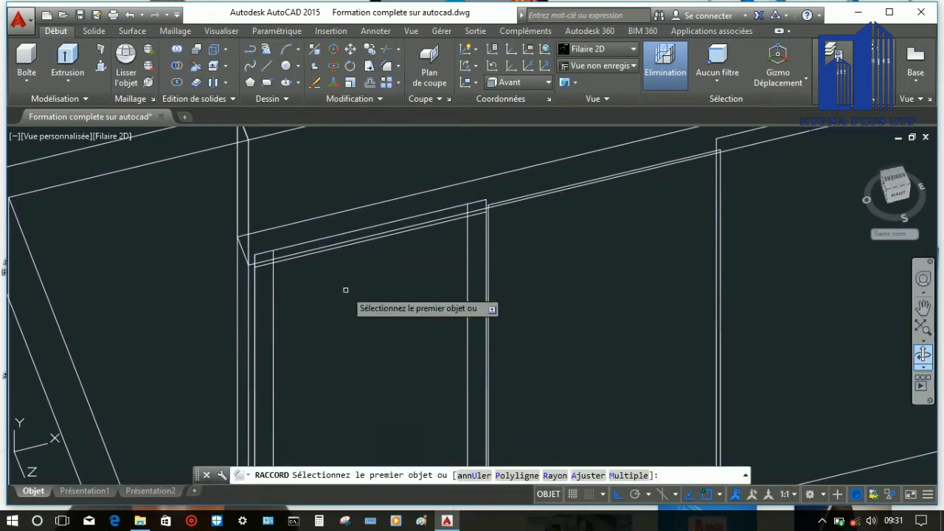
click(285, 278)
click(273, 278)
click(288, 260)
key(Return)
text(m)
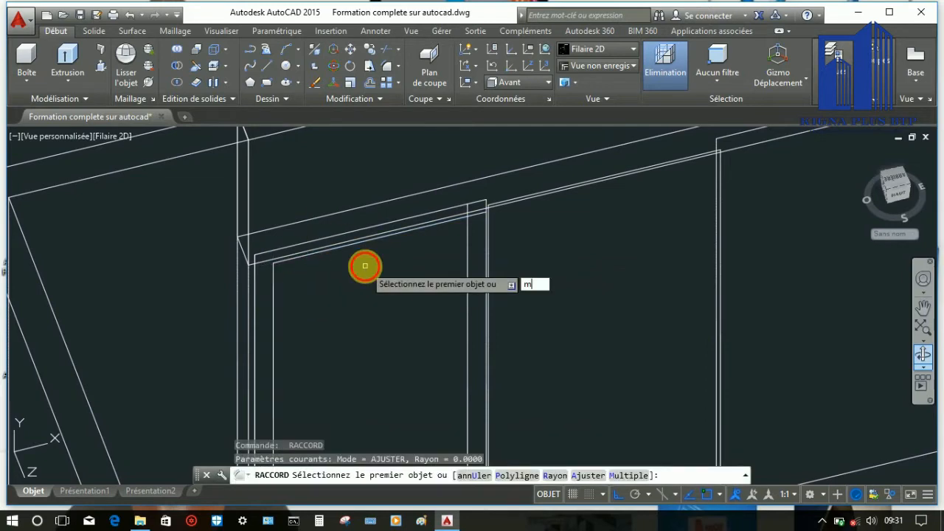
key(Return)
click(467, 229)
click(457, 219)
Fillet the left panel's offset lines into sharp lower-left and lower-right corners and end the command.
scroll(379, 222, down, 4)
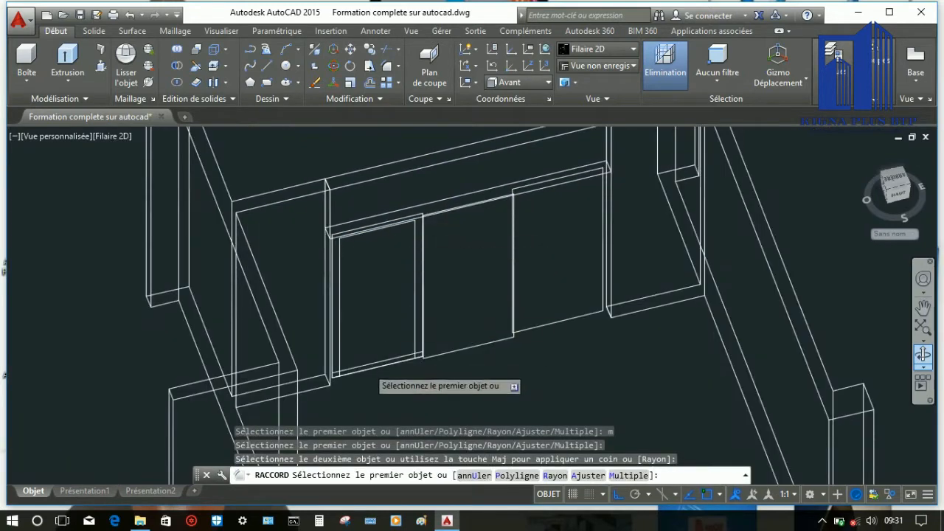
scroll(368, 367, up, 4)
click(316, 368)
click(289, 347)
click(461, 336)
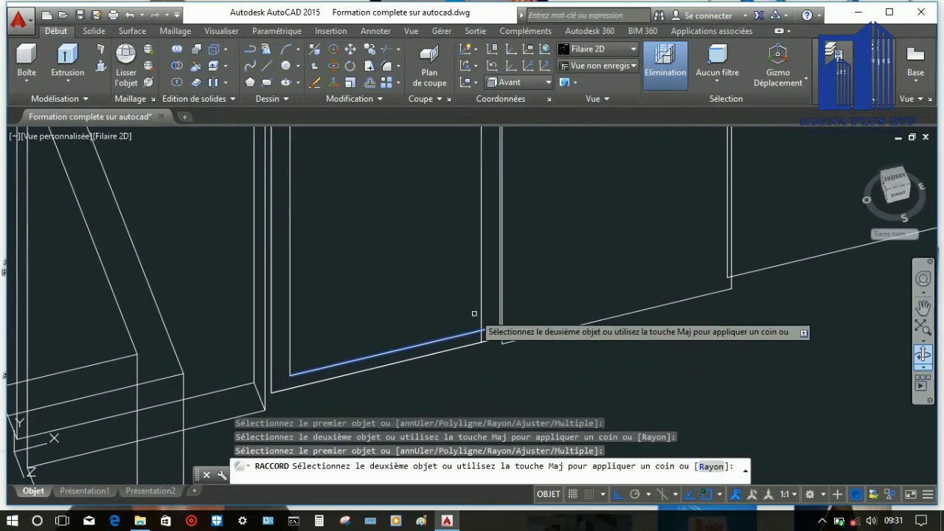
click(481, 307)
right_click(420, 297)
click(452, 305)
Copy the left panel's inner frame lines from its upper-right corner to the upper-right corners of the middle and right panels.
scroll(453, 308, down, 3)
scroll(413, 207, up, 4)
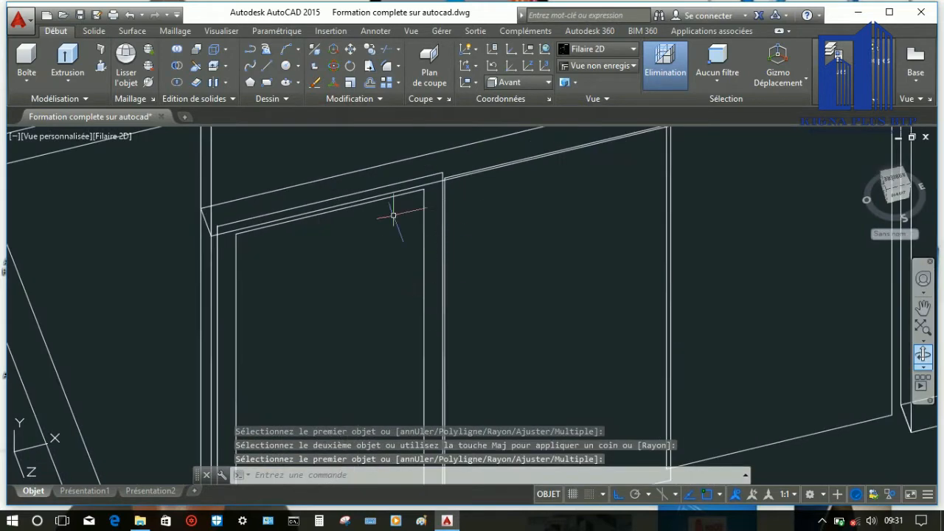
click(423, 208)
click(420, 189)
click(250, 303)
click(226, 295)
scroll(316, 253, down, 4)
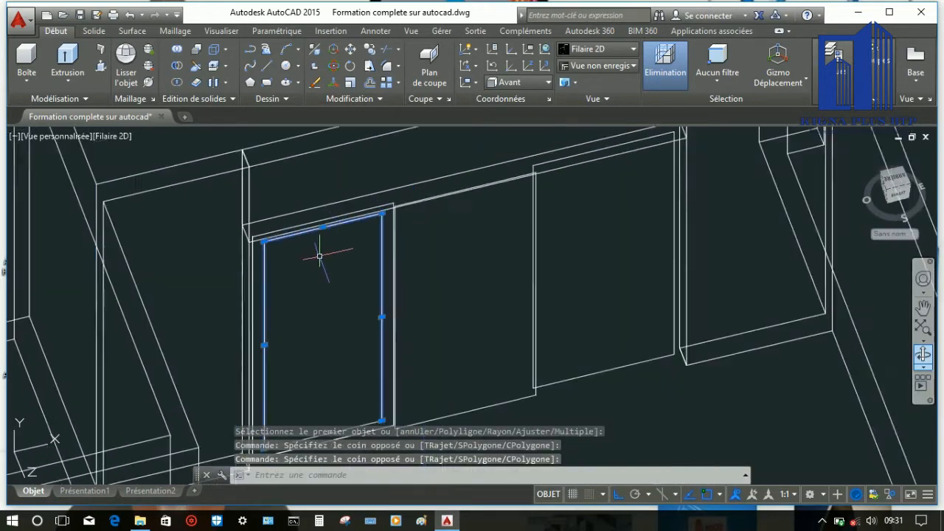
scroll(330, 341, up, 4)
click(322, 334)
scroll(330, 341, down, 4)
scroll(357, 257, up, 8)
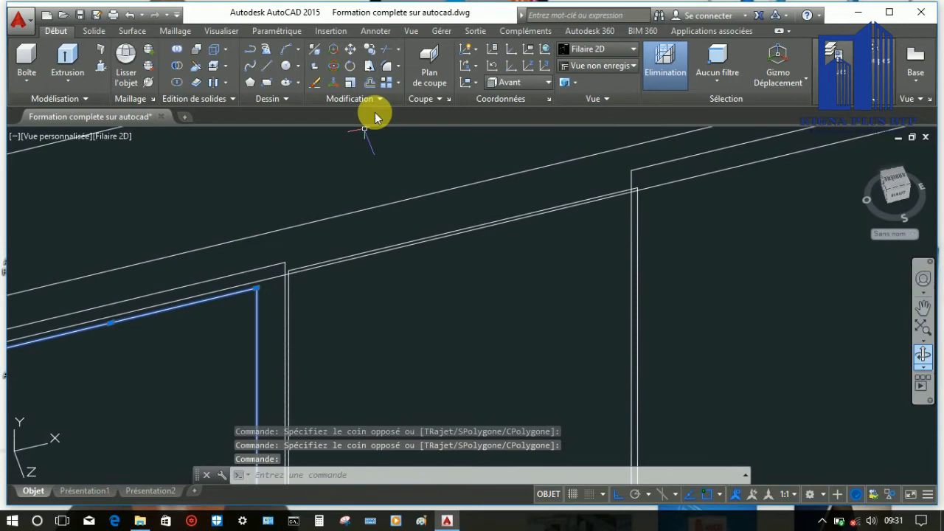
click(370, 48)
click(287, 269)
scroll(523, 210, up, 4)
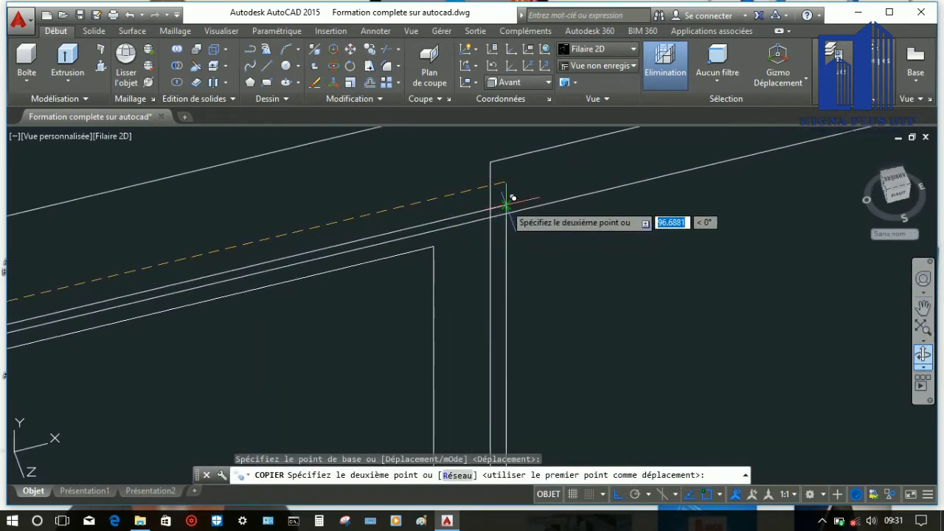
click(506, 204)
scroll(445, 255, down, 4)
scroll(628, 163, up, 4)
click(591, 160)
right_click(590, 160)
click(616, 167)
scroll(514, 209, down, 4)
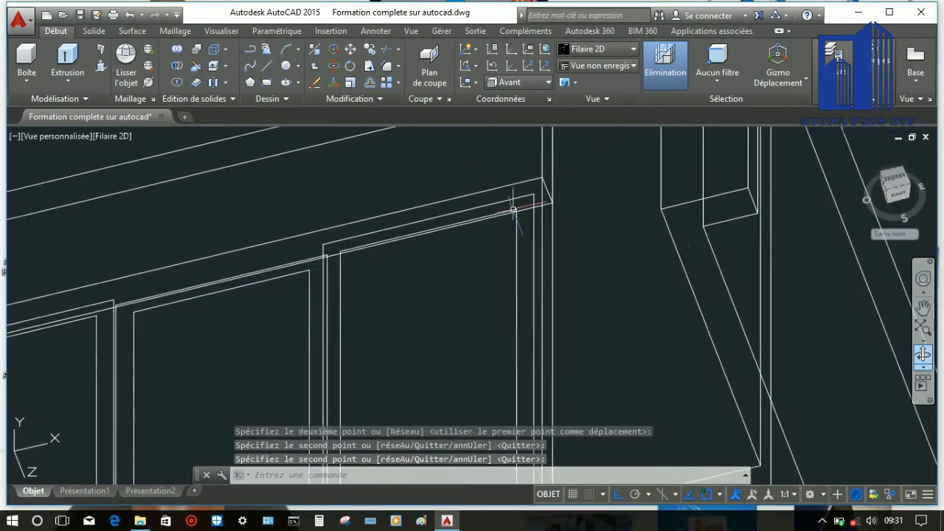
Extend both inner vertical lines of the left door panel down to its bottom edge.
scroll(513, 210, down, 5)
scroll(432, 291, up, 3)
scroll(400, 295, down, 1)
scroll(296, 317, up, 4)
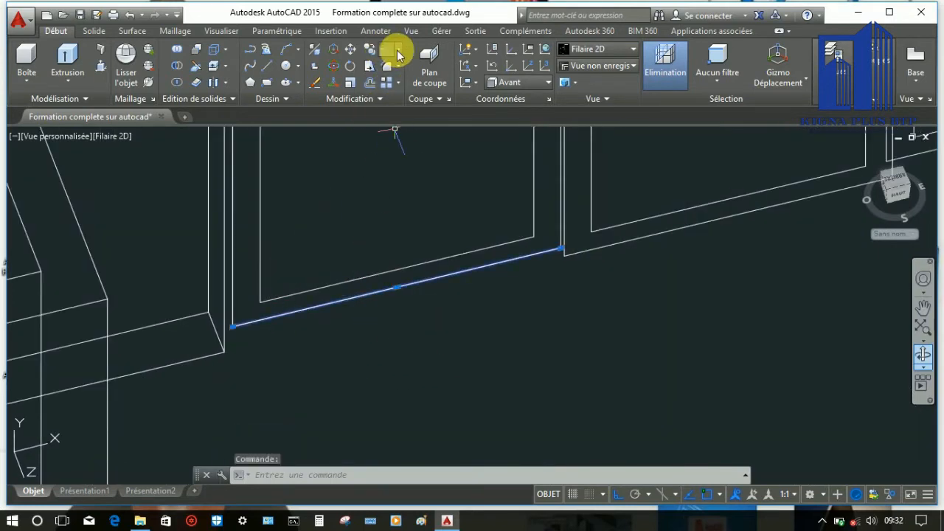
click(417, 99)
click(261, 229)
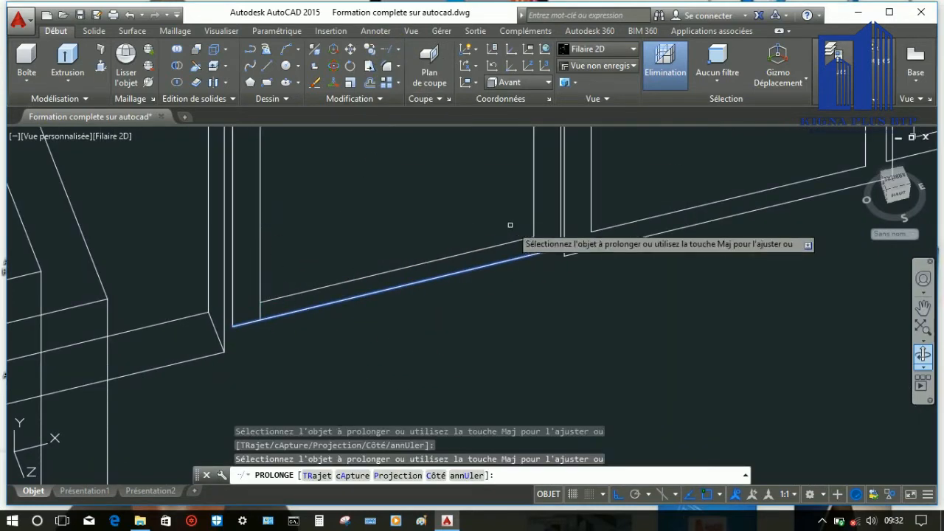
click(532, 200)
scroll(391, 347, down, 5)
right_click(456, 292)
click(486, 299)
Extend both inner vertical lines of the middle door panel down to its bottom edge.
scroll(440, 311, up, 4)
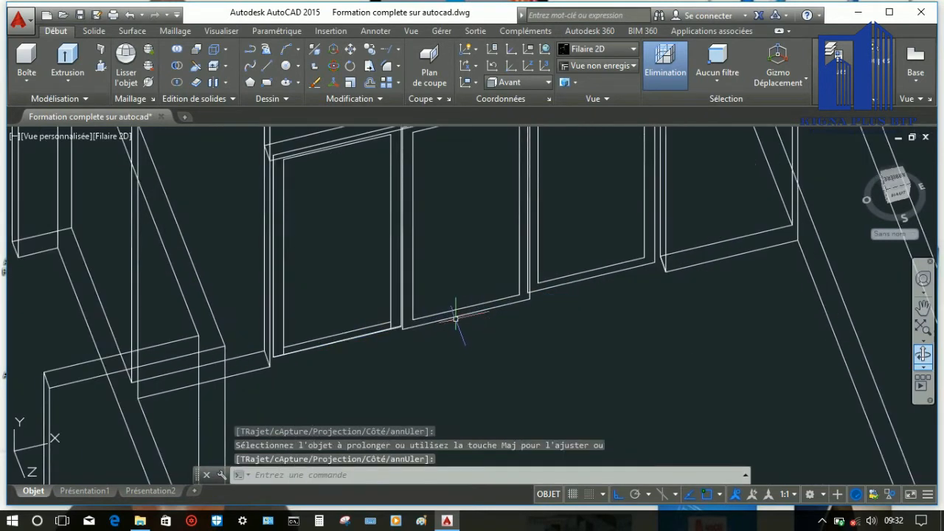
click(394, 53)
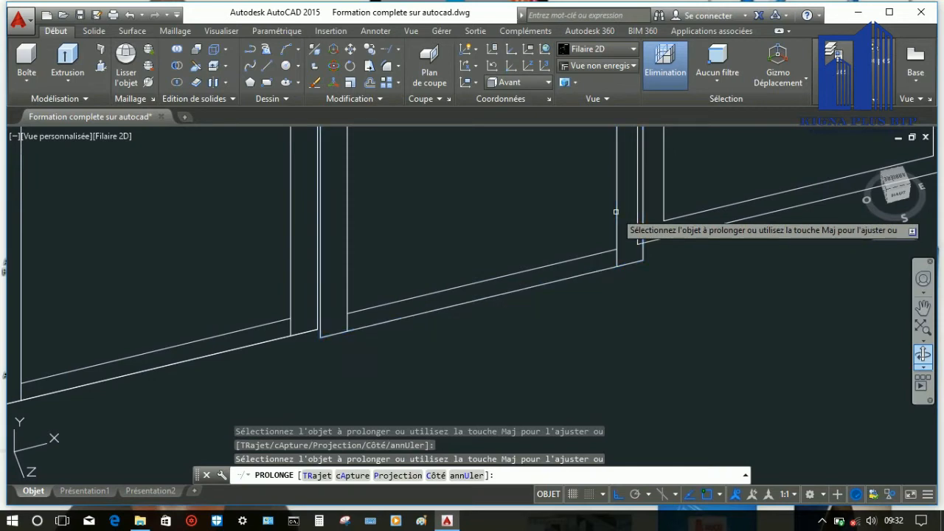
right_click(492, 186)
click(509, 194)
Explode the outer regions of the middle and right door panels into separate lines.
click(452, 308)
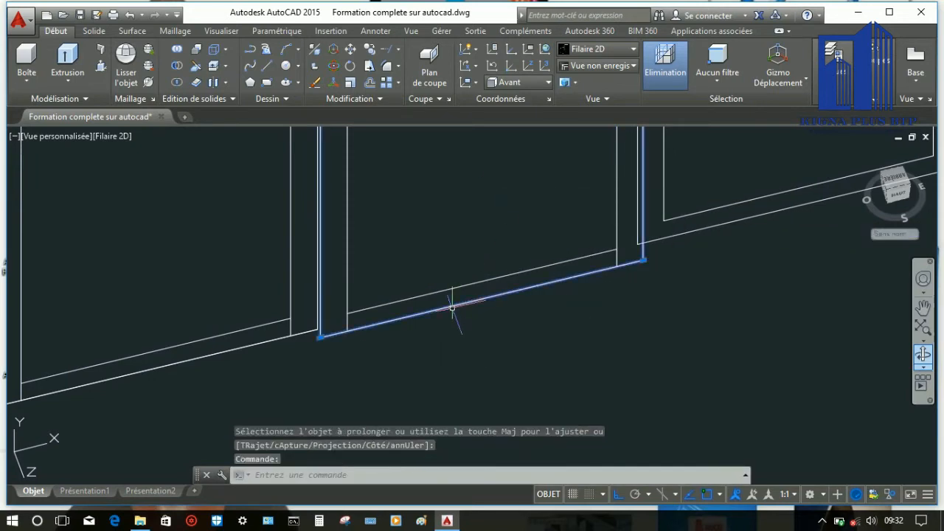
click(354, 101)
click(354, 118)
scroll(459, 289, down, 6)
scroll(454, 296, up, 4)
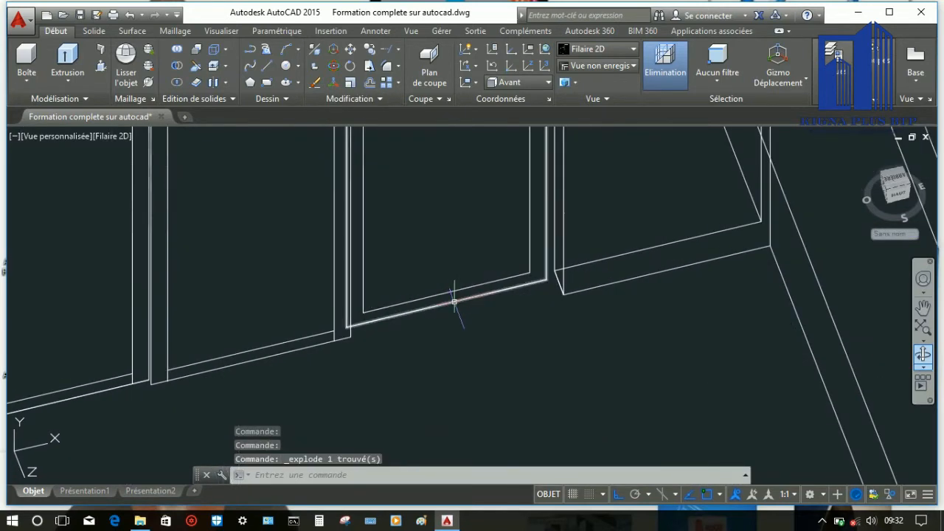
click(453, 301)
click(353, 103)
click(369, 130)
Extend both inner vertical lines of the right door panel down to its bottom edge.
scroll(341, 306, up, 2)
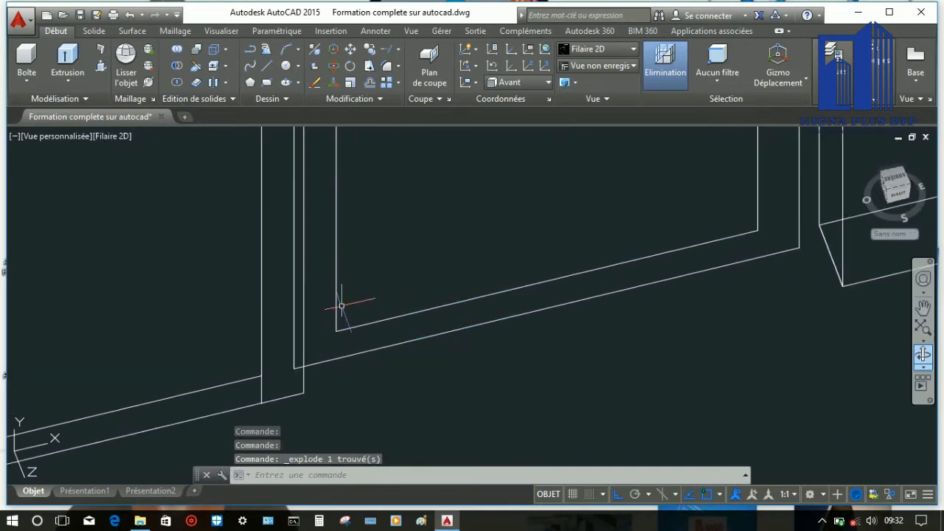
click(336, 247)
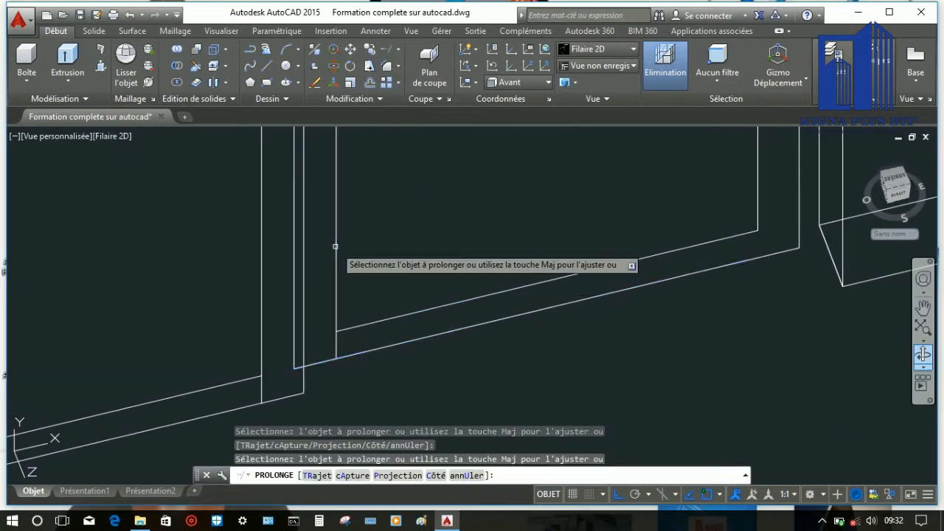
click(750, 191)
click(758, 186)
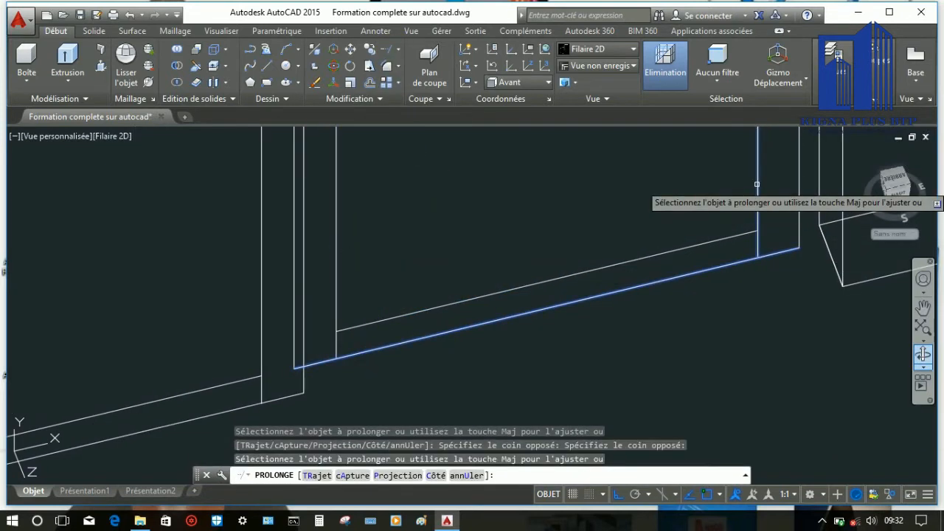
right_click(594, 204)
click(615, 214)
Switch the model to the Front view and frame the three door panels.
scroll(552, 286, down, 2)
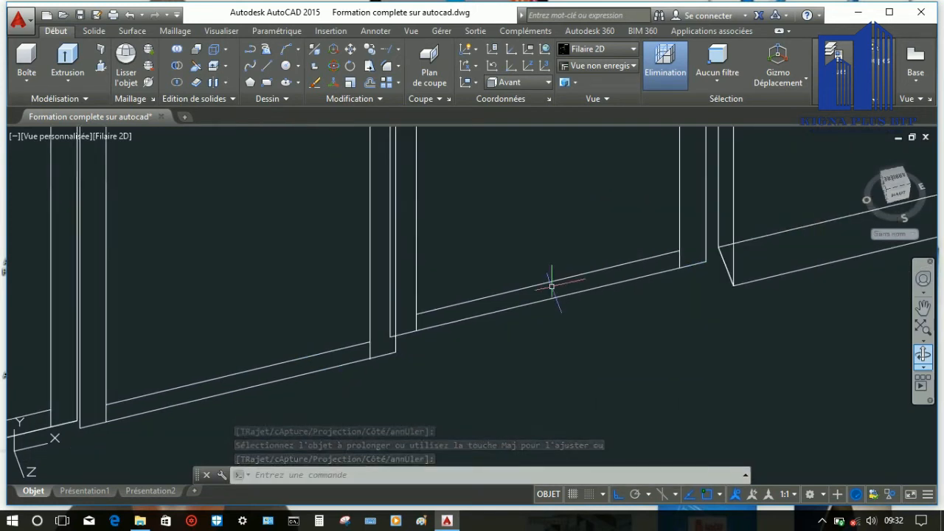
scroll(552, 286, down, 6)
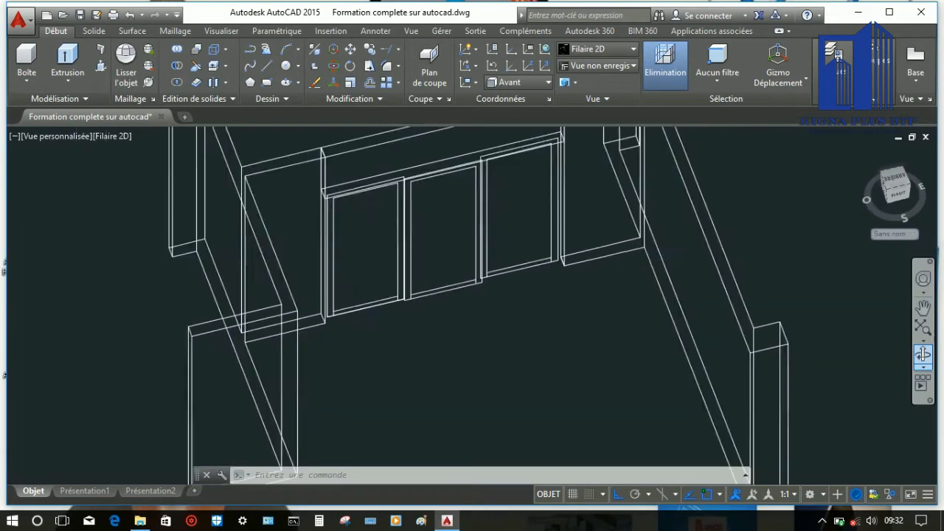
scroll(327, 325, up, 5)
scroll(327, 325, up, 5)
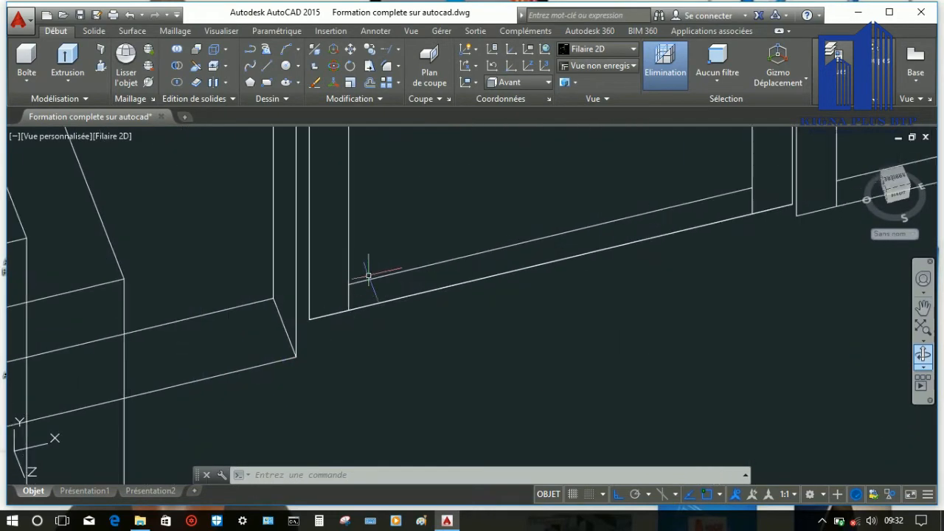
click(55, 136)
click(126, 232)
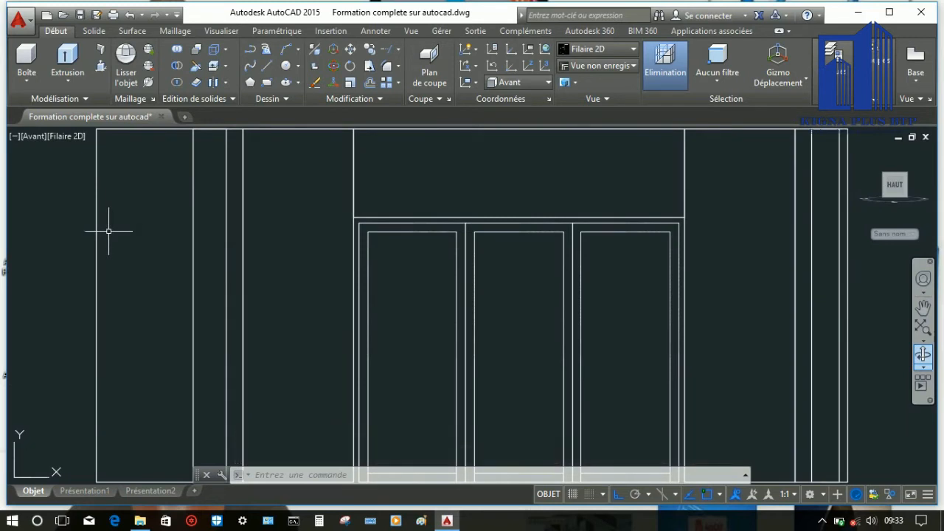
scroll(369, 339, down, 4)
scroll(315, 200, up, 4)
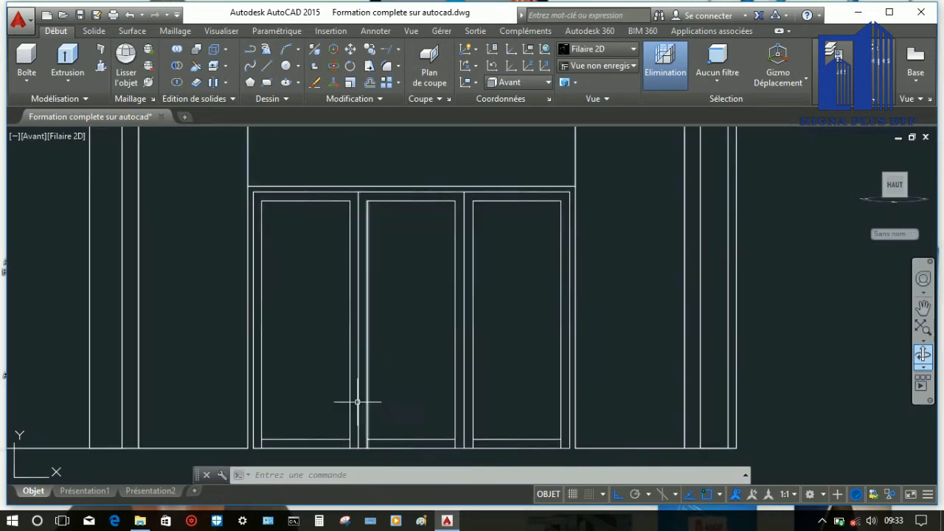
Stretch both ends of the left door panel's bottom line inward to meet its two inner vertical lines.
scroll(296, 395, up, 5)
click(297, 384)
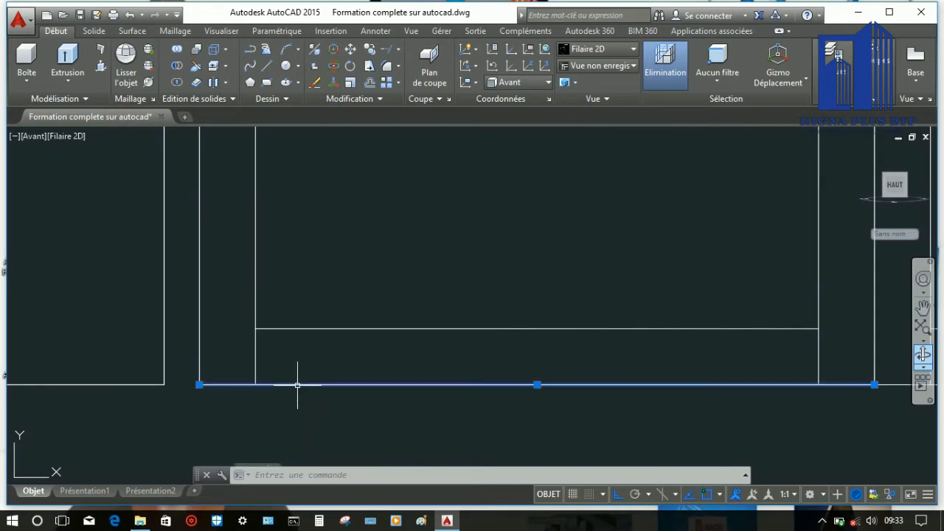
click(199, 384)
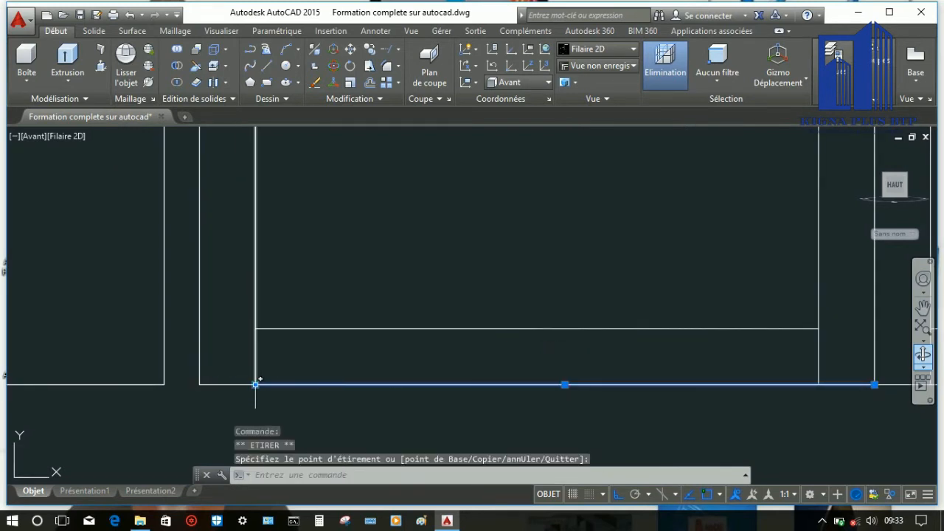
click(874, 384)
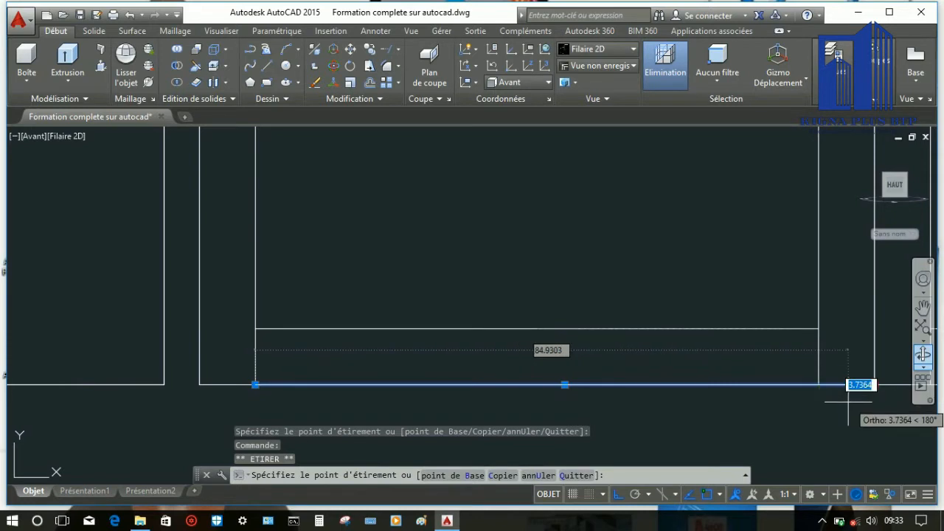
click(835, 384)
key(Escape)
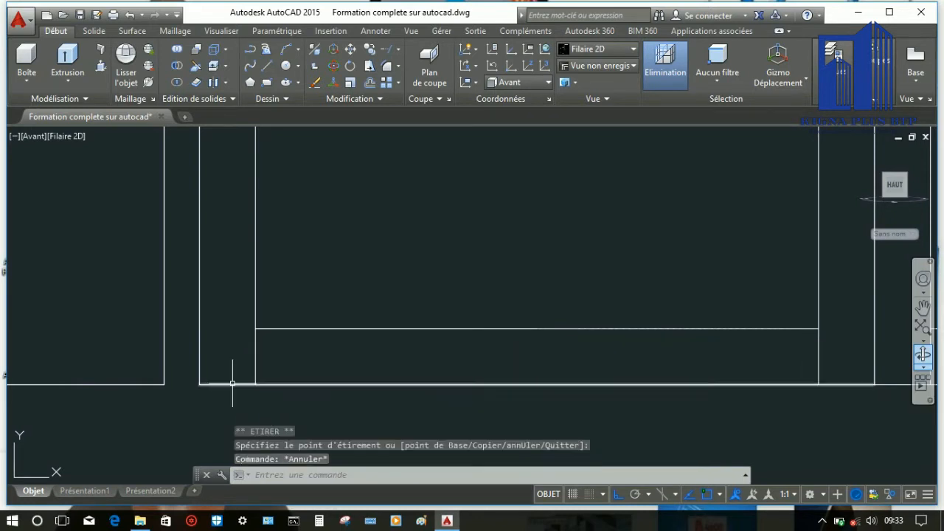
Erase the full-width line that still runs along the left door panel's bottom edge.
click(231, 384)
click(200, 384)
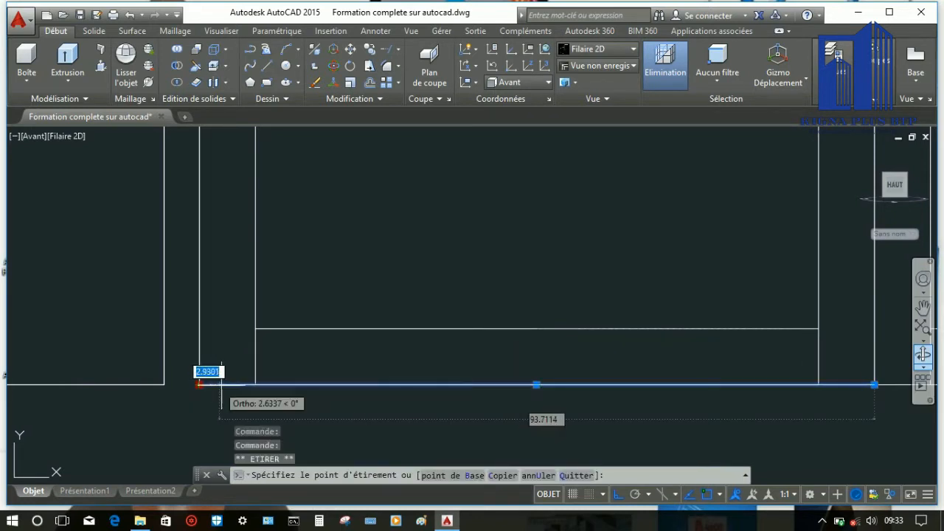
key(Escape)
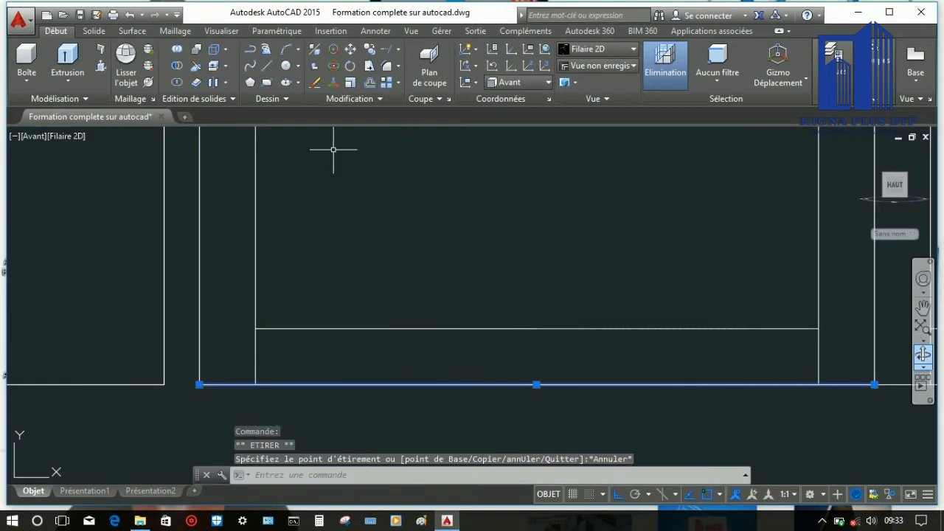
click(314, 83)
Draw a short line closing the foot of the left door panel's left upright.
click(270, 62)
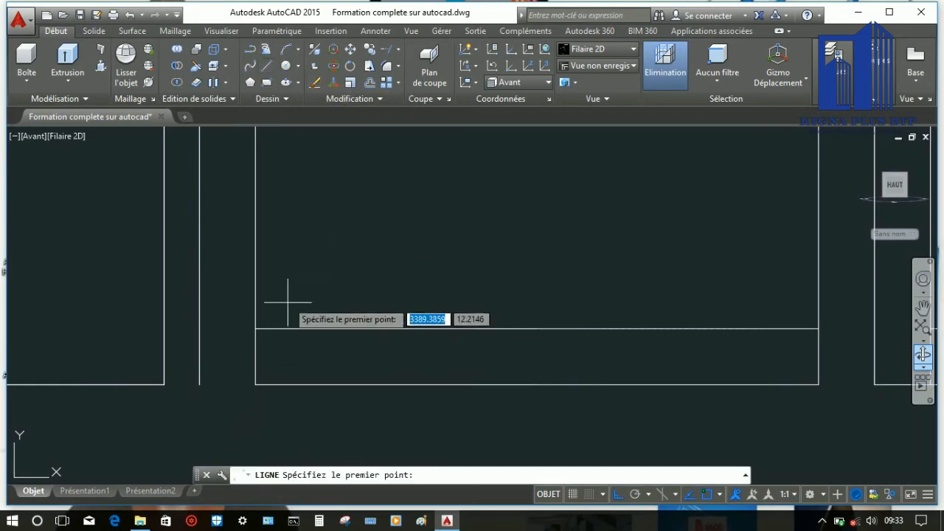
click(199, 384)
right_click(213, 209)
click(225, 219)
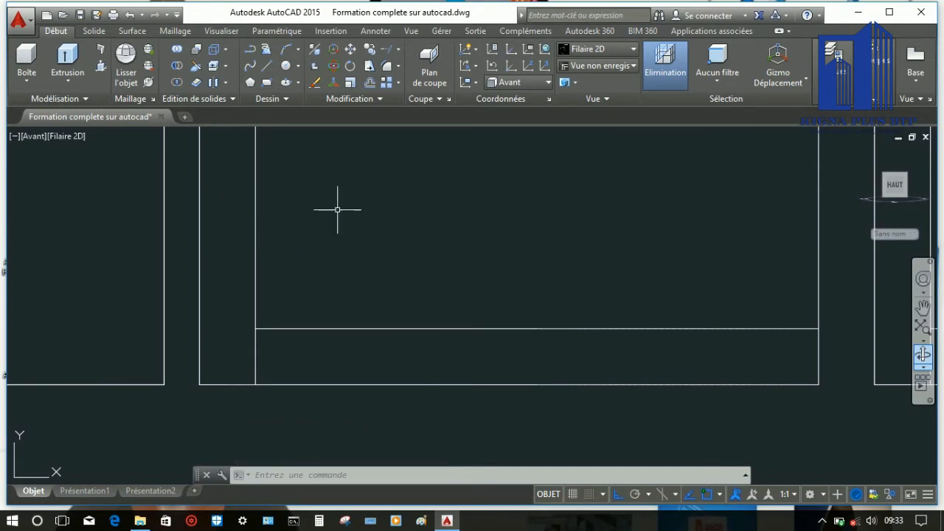
Erase the full-width bottom line of the middle door panel.
scroll(642, 375, down, 2)
scroll(512, 376, up, 1)
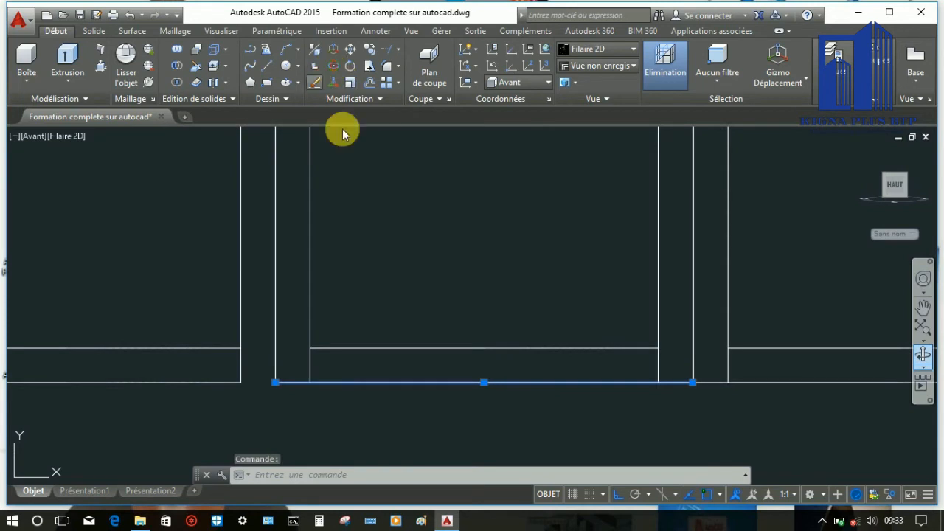
key(Delete)
Draw a line across the foot of the middle door panel's left upright.
click(266, 66)
click(306, 382)
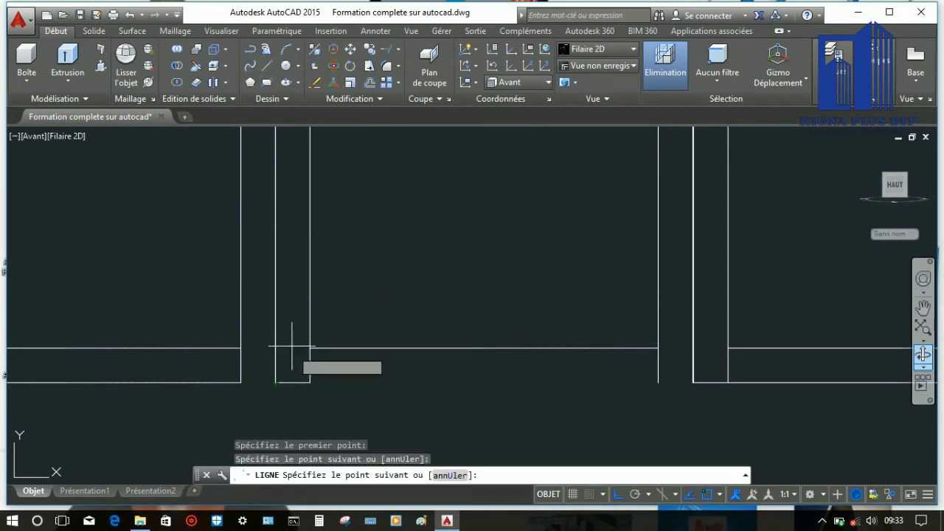
right_click(292, 346)
click(325, 357)
Draw a short line closing the foot of the middle door panel's right upright.
click(265, 66)
click(692, 382)
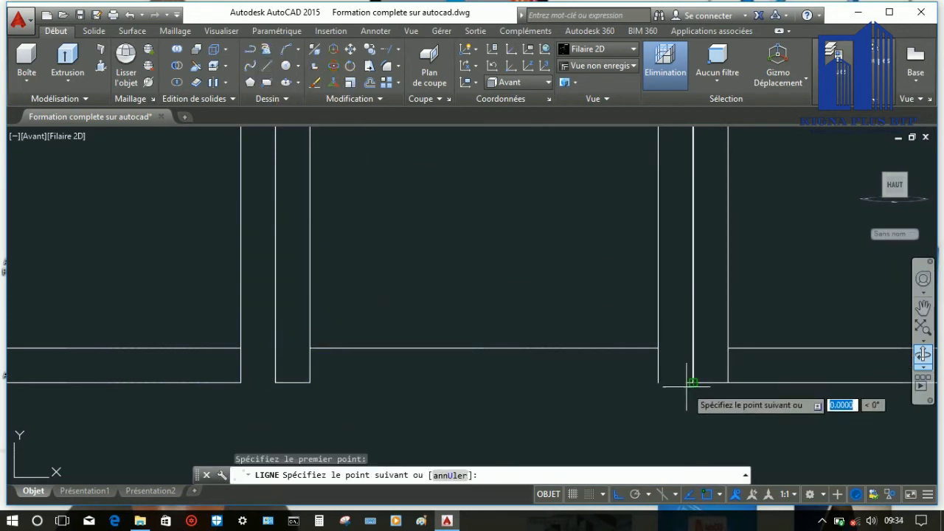
right_click(525, 303)
click(557, 309)
Erase the right door panel's bottom line and draw a short line closing the foot of its left upright.
scroll(661, 395, down, 3)
click(617, 387)
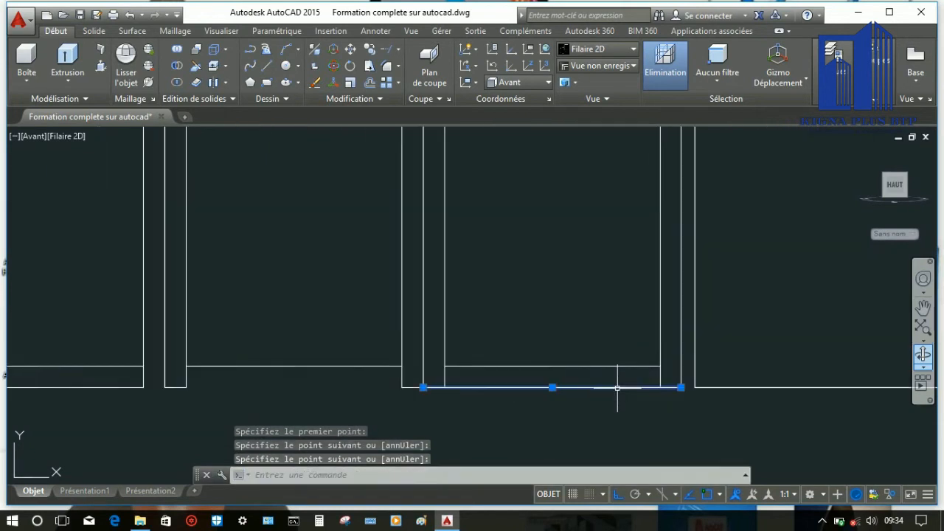
click(317, 86)
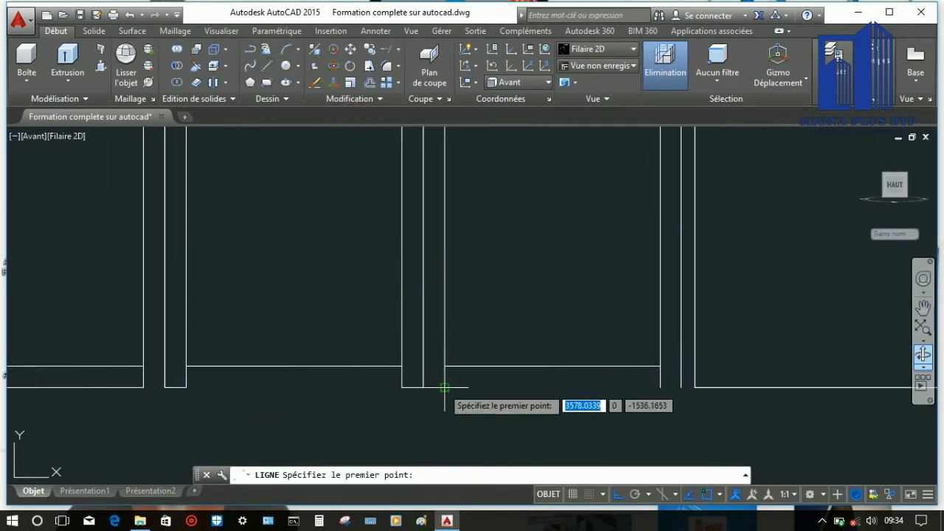
click(423, 387)
right_click(424, 387)
click(471, 222)
Draw a short line closing the foot of the right door panel's right upright.
right_click(472, 226)
click(504, 236)
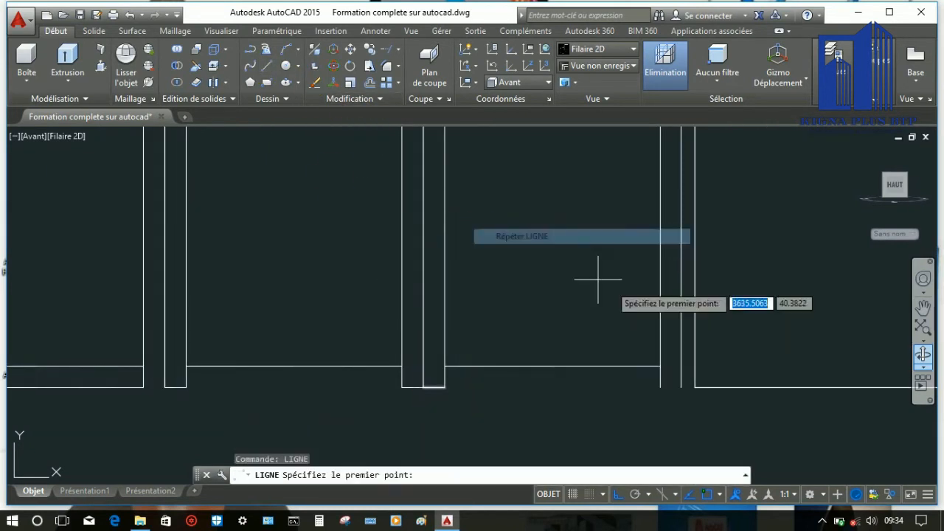
scroll(709, 389, up, 5)
click(526, 378)
click(390, 377)
scroll(573, 364, down, 8)
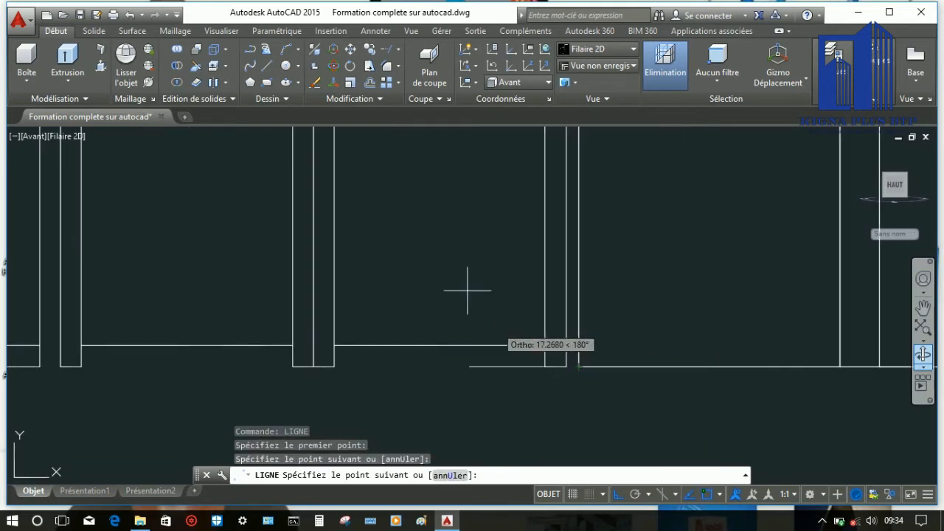
right_click(467, 289)
click(473, 293)
scroll(594, 364, down, 4)
middle_drag(630, 309, 612, 349)
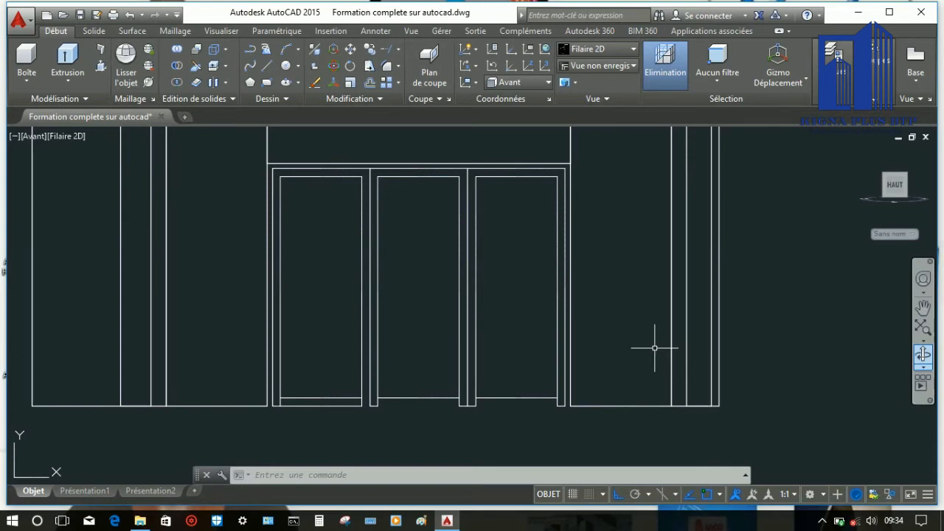
Create a region from the right door panel's outer and inner frame lines, including both feet and both top lines.
click(923, 356)
drag(579, 285, 477, 305)
right_click(478, 306)
click(525, 51)
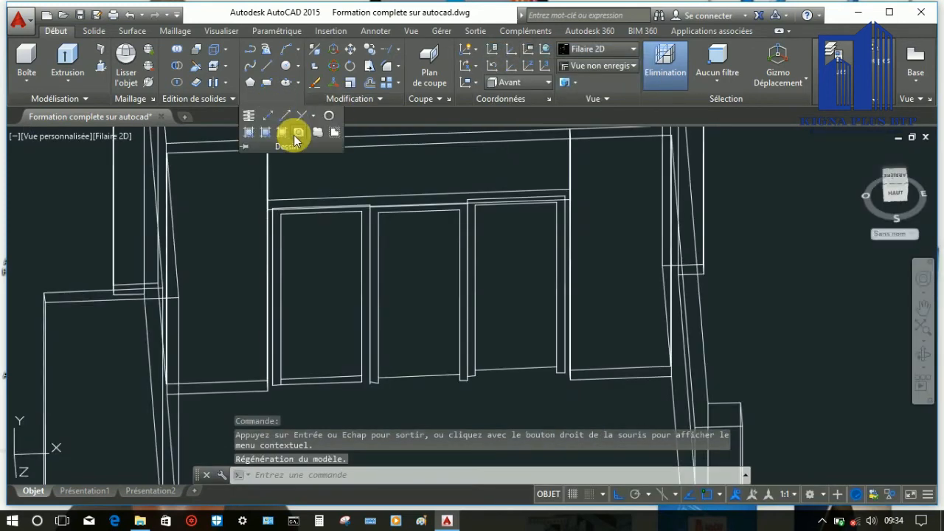
click(294, 140)
scroll(415, 342, up, 4)
scroll(310, 432, up, 3)
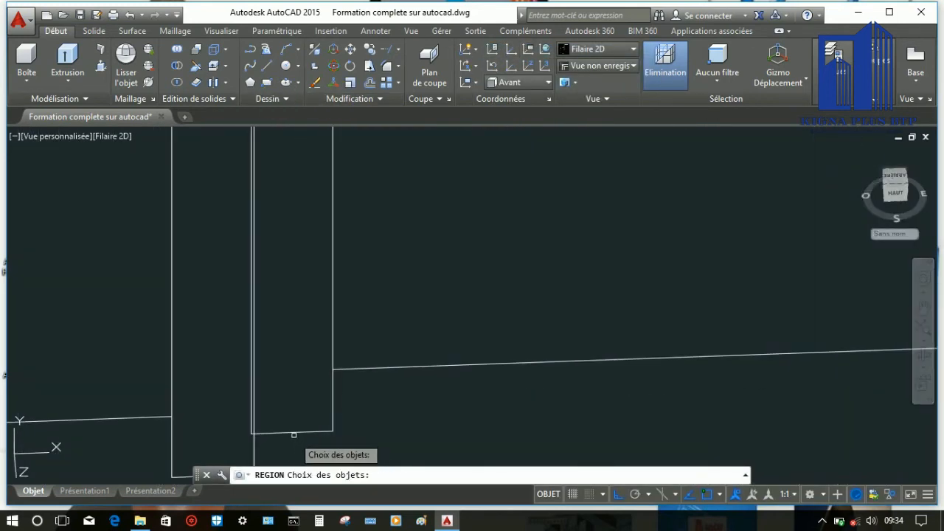
scroll(332, 325, down, 3)
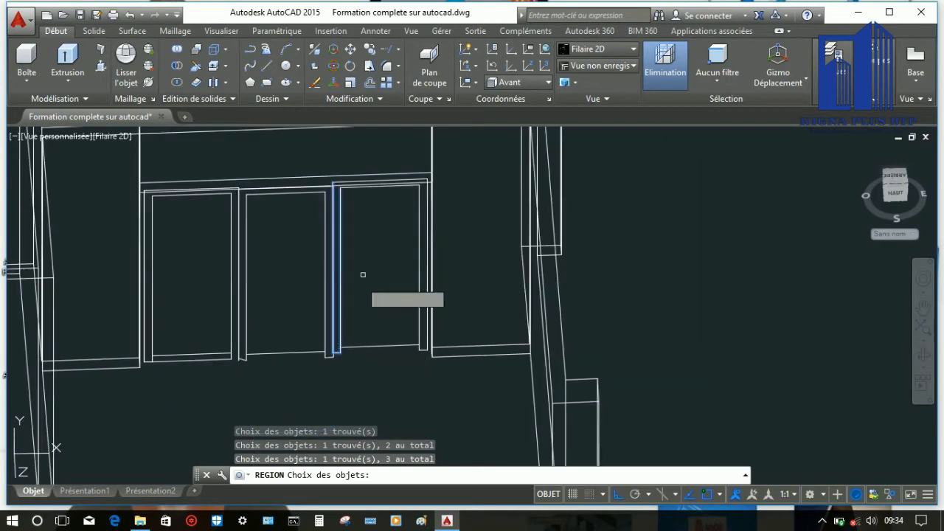
scroll(362, 273, up, 3)
click(385, 350)
scroll(436, 347, down, 8)
scroll(396, 168, up, 7)
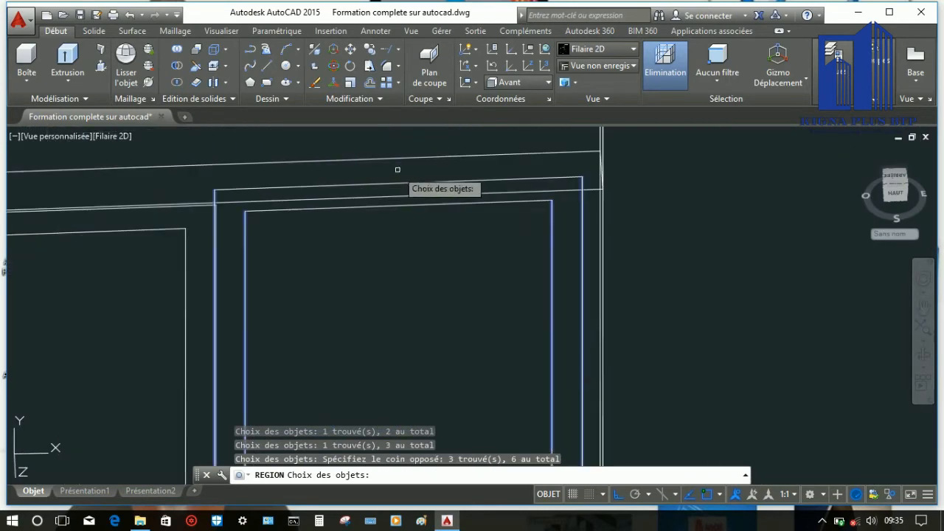
click(411, 268)
click(393, 209)
key(Return)
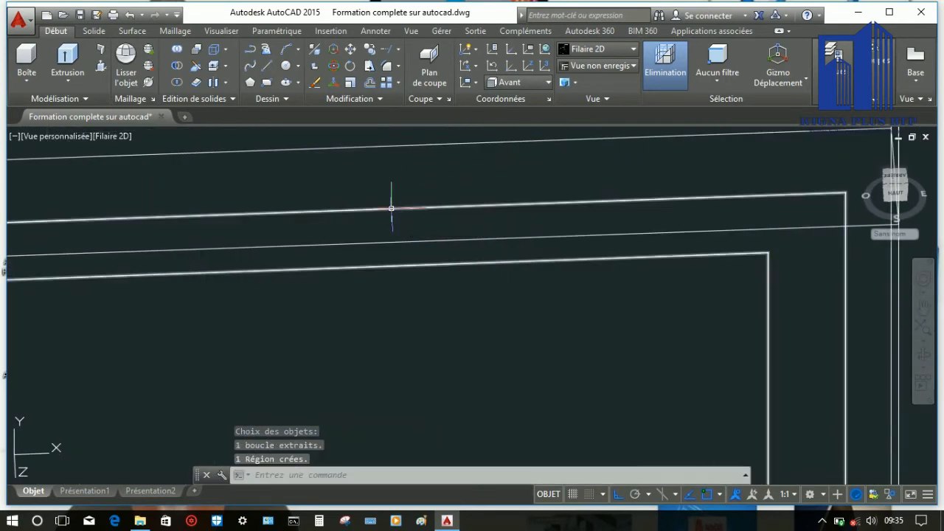
Erase the slanted line at the foot of the middle door panel's left upright.
scroll(462, 229, down, 9)
scroll(396, 401, up, 6)
scroll(205, 413, up, 5)
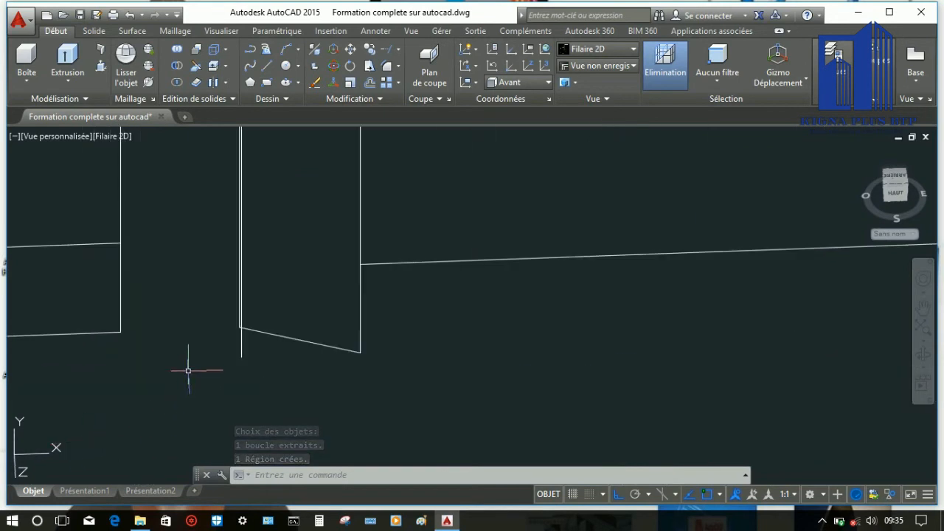
right_click(287, 260)
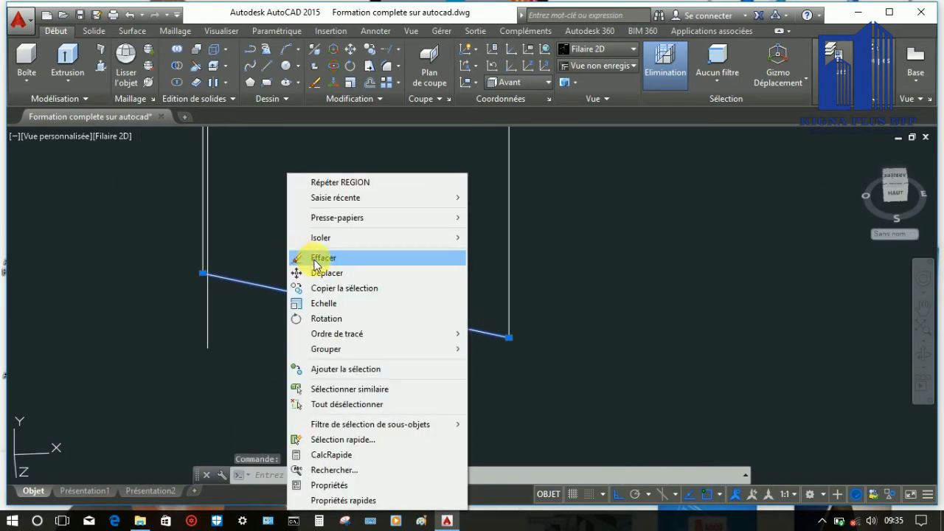
click(317, 261)
Draw a line between the lower endpoints of the middle door panel's left upright to close its foot.
scroll(439, 403, down, 8)
scroll(444, 400, up, 6)
click(268, 66)
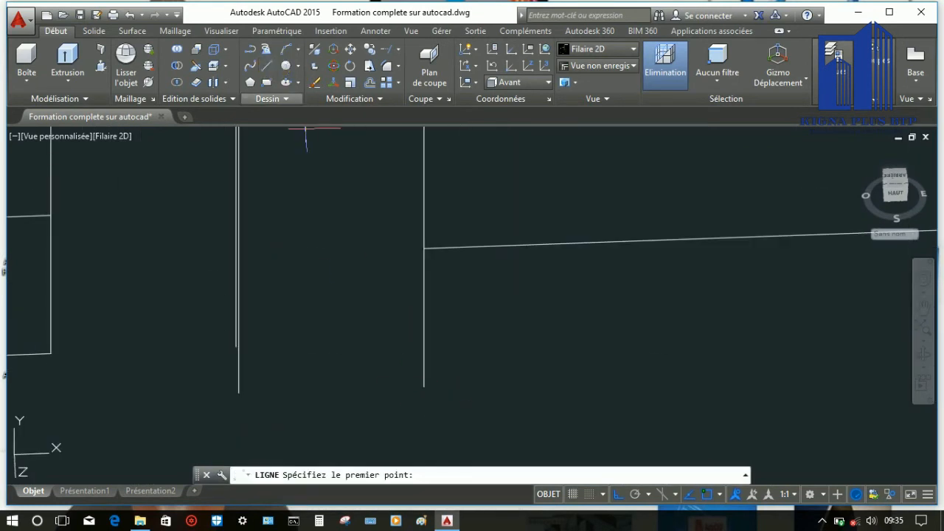
click(238, 393)
click(424, 385)
right_click(332, 327)
click(347, 336)
Create a region from the middle door panel's outer and inner frame lines, including both feet and both top lines.
scroll(348, 362, down, 8)
scroll(660, 349, up, 4)
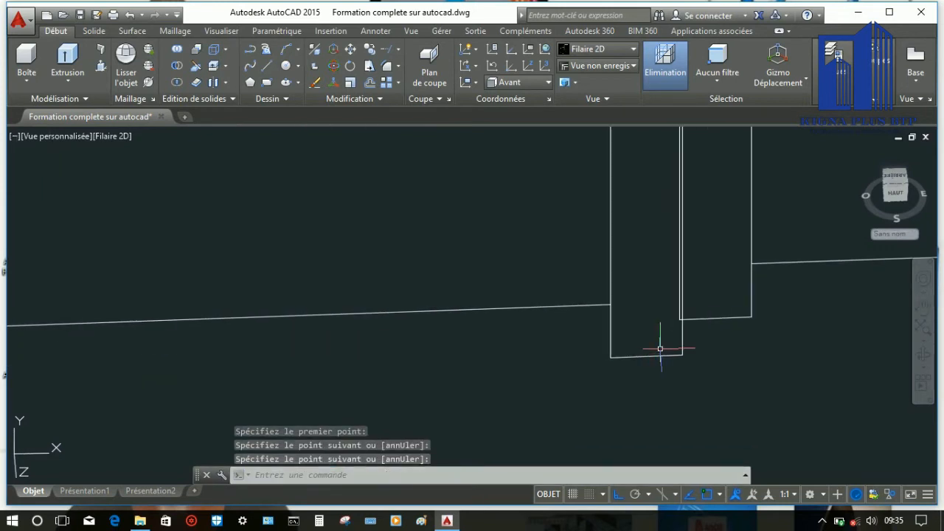
click(298, 134)
click(737, 372)
click(602, 348)
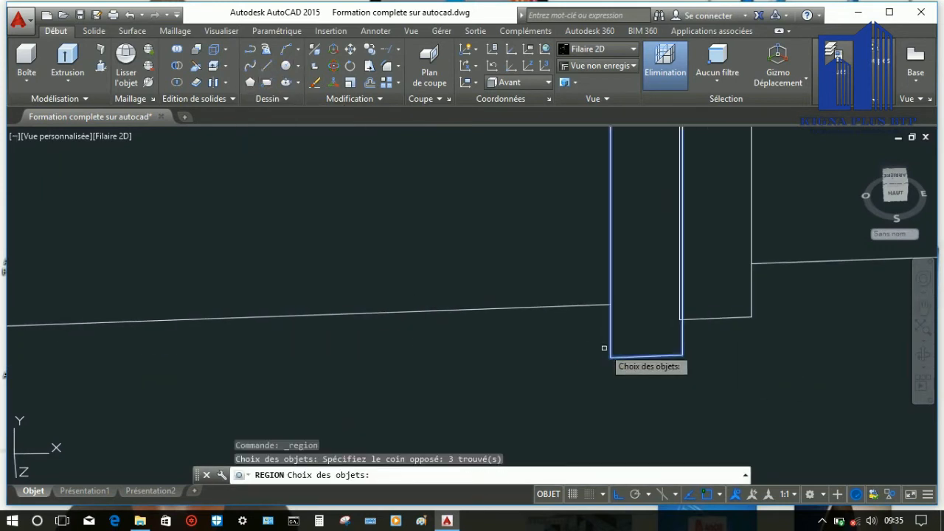
scroll(565, 367, down, 5)
scroll(410, 362, up, 6)
click(645, 382)
click(520, 348)
scroll(379, 376, down, 5)
scroll(474, 305, up, 6)
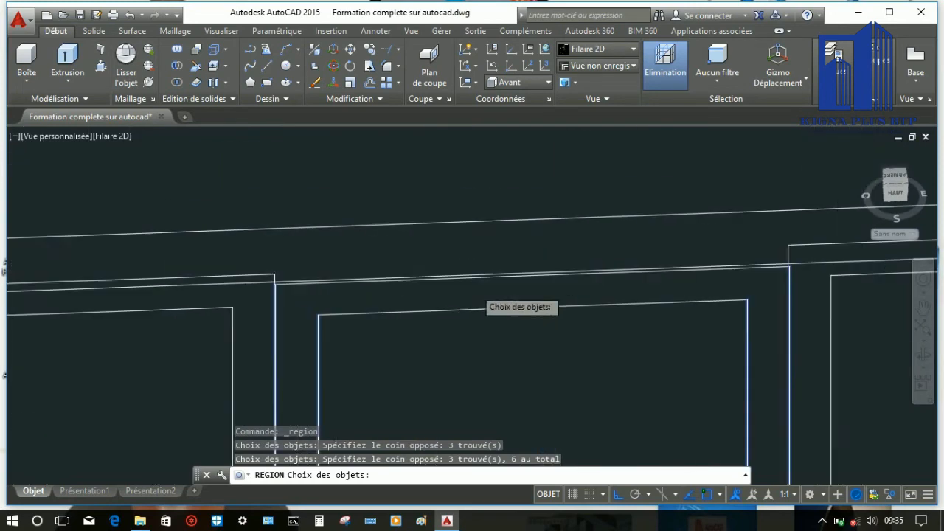
click(467, 318)
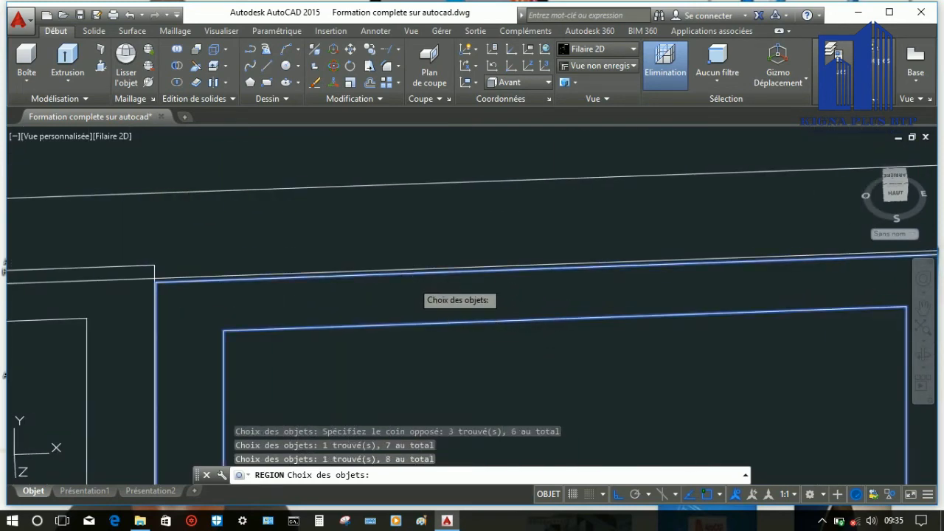
key(Return)
scroll(384, 412, down, 5)
key(Escape)
scroll(376, 420, up, 5)
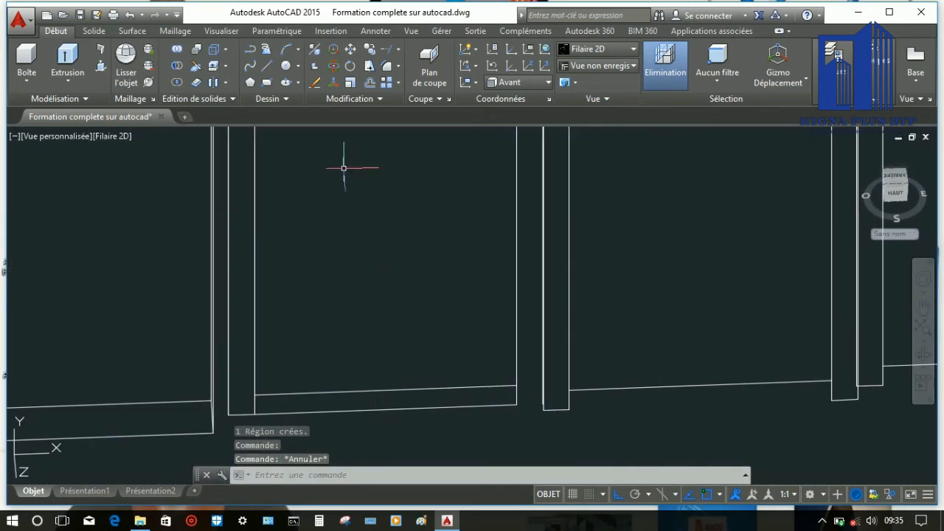
click(289, 129)
scroll(221, 435, up, 4)
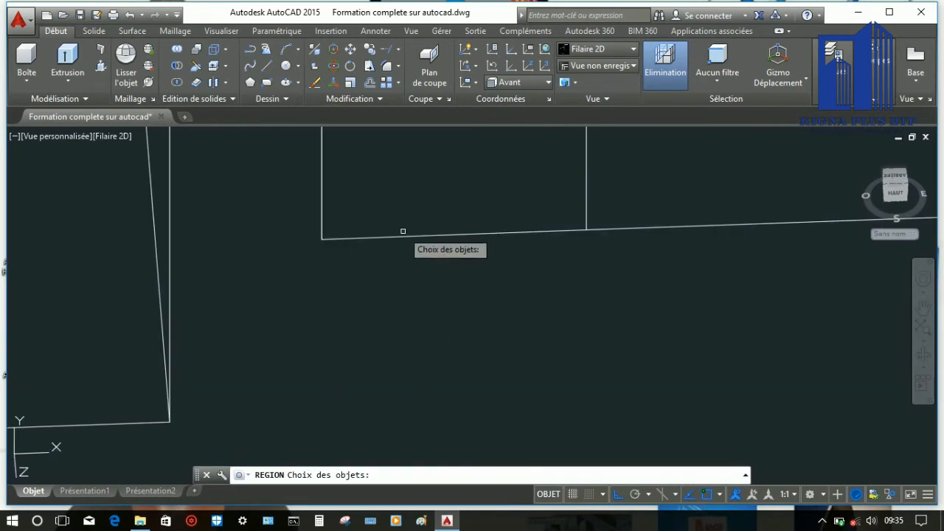
click(380, 257)
click(322, 198)
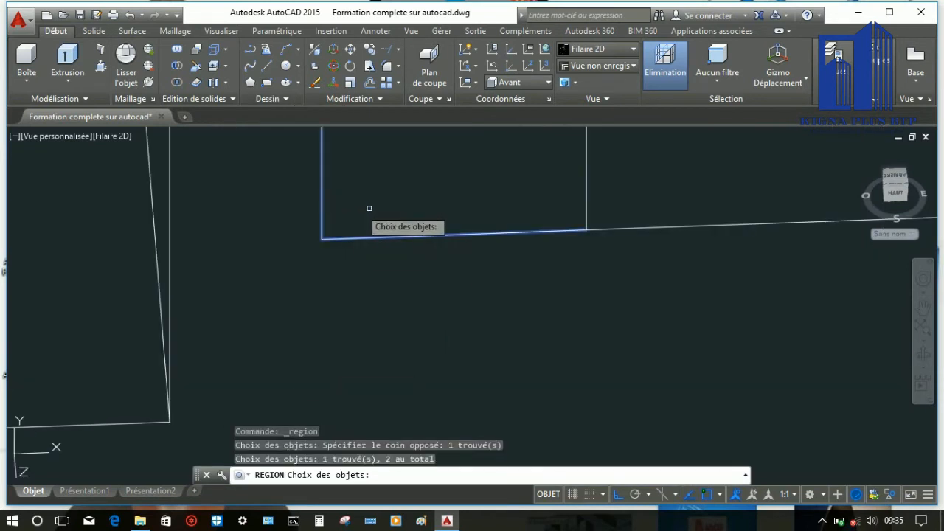
click(588, 180)
scroll(392, 307, down, 6)
scroll(516, 280, up, 3)
scroll(427, 361, up, 3)
scroll(456, 375, down, 1)
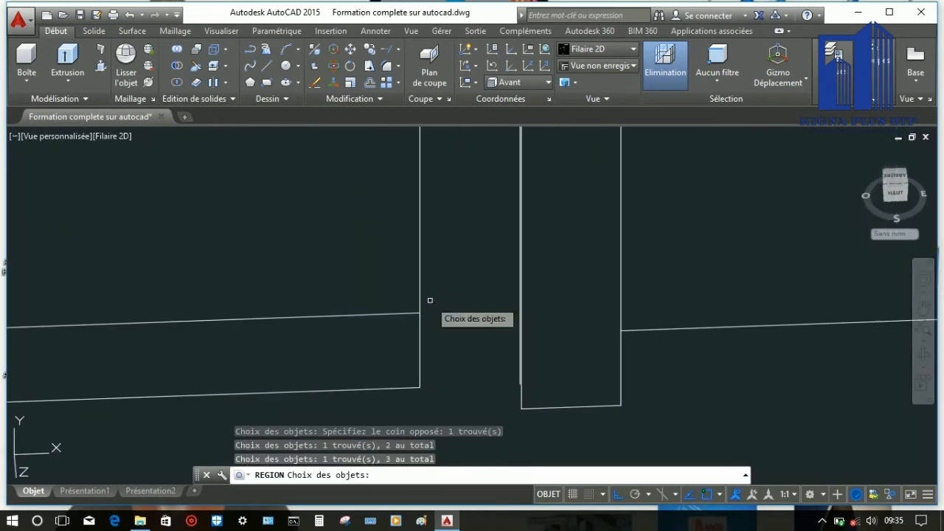
key(Return)
Draw a short line closing the foot of the left door panel's right upright.
scroll(467, 390, up, 3)
click(266, 65)
scroll(427, 306, up, 3)
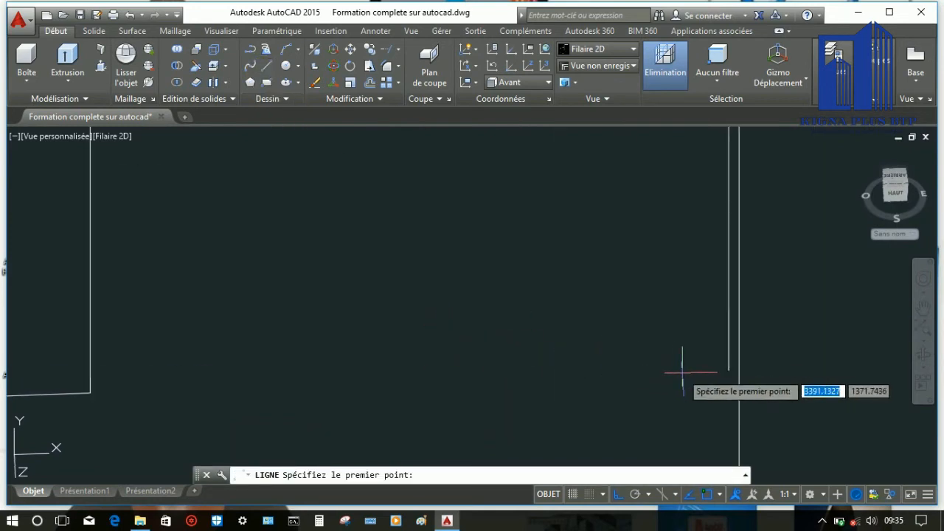
click(111, 393)
right_click(200, 306)
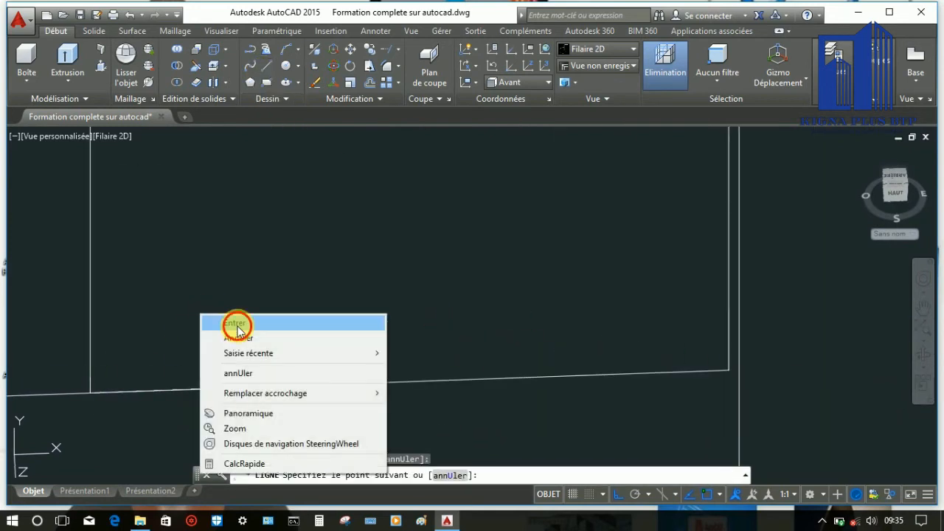
click(236, 321)
Create a region from the left door panel's outer and inner frame lines, including both feet and both top lines.
click(298, 133)
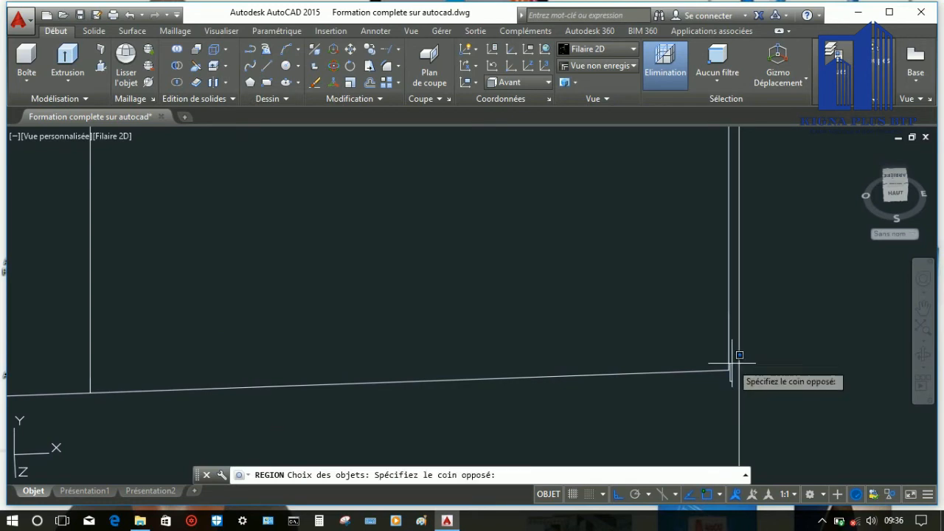
click(134, 354)
click(92, 331)
scroll(479, 368, down, 7)
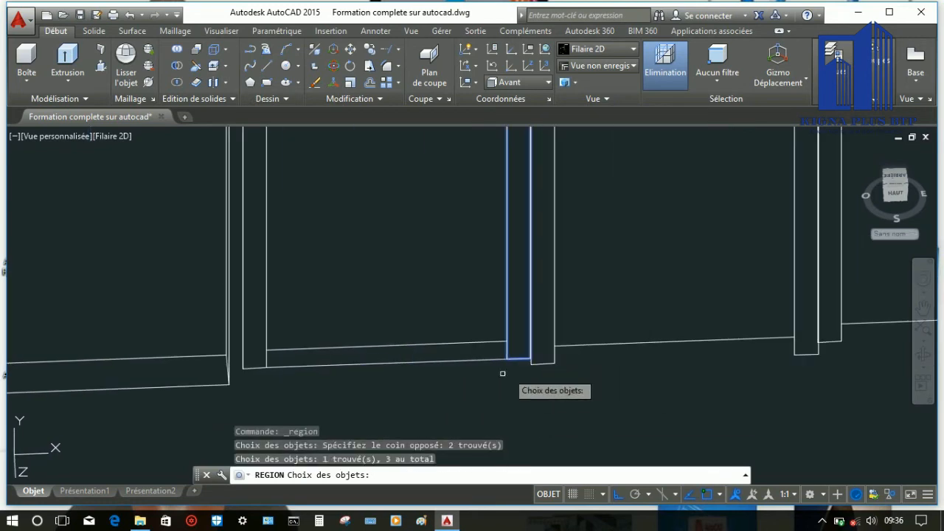
scroll(248, 364, up, 7)
scroll(388, 368, down, 2)
click(477, 427)
click(245, 313)
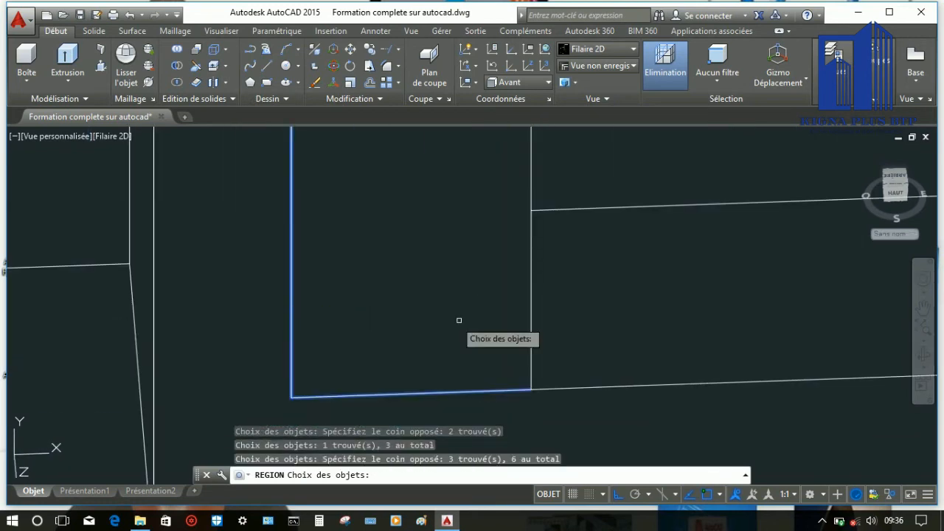
click(528, 339)
scroll(446, 380, down, 5)
scroll(436, 359, up, 7)
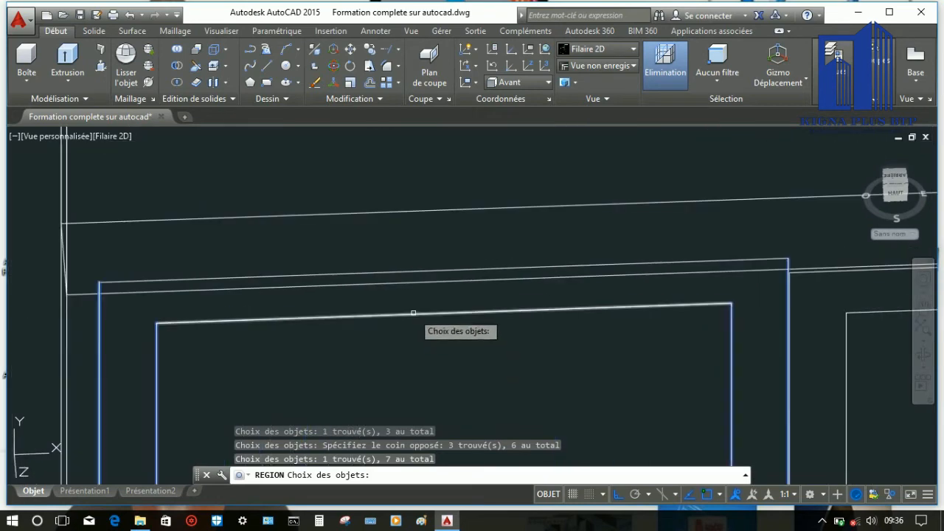
click(413, 313)
key(Return)
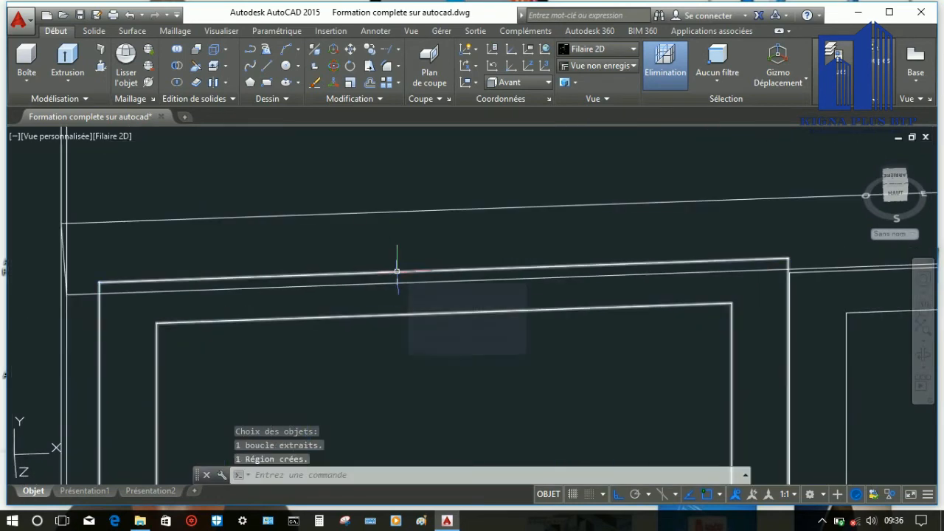
Switch the model to the top view and end object isolation to show all hidden objects.
scroll(374, 263, down, 5)
click(61, 140)
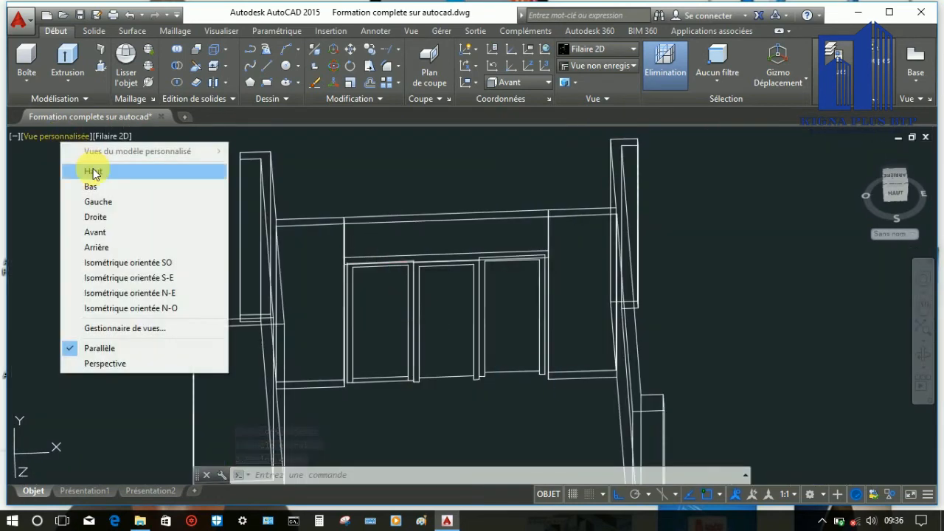
click(64, 170)
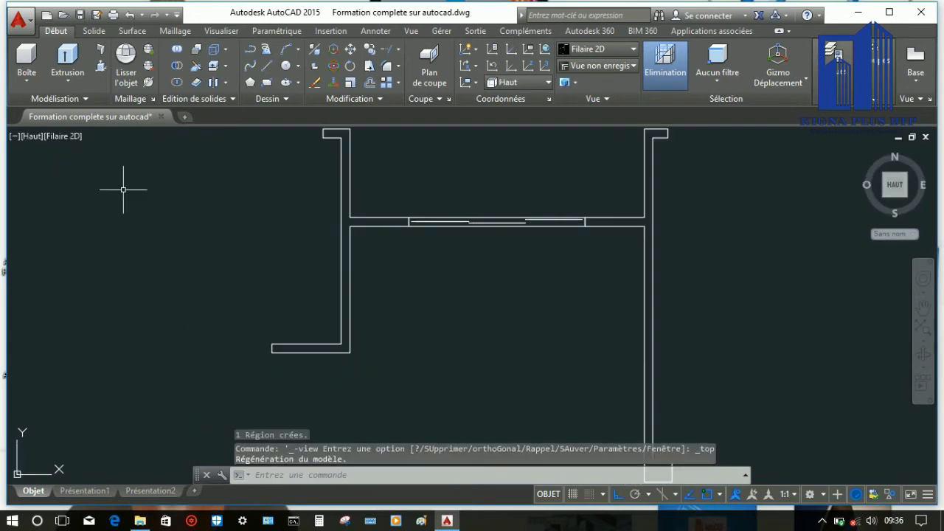
click(872, 494)
click(866, 479)
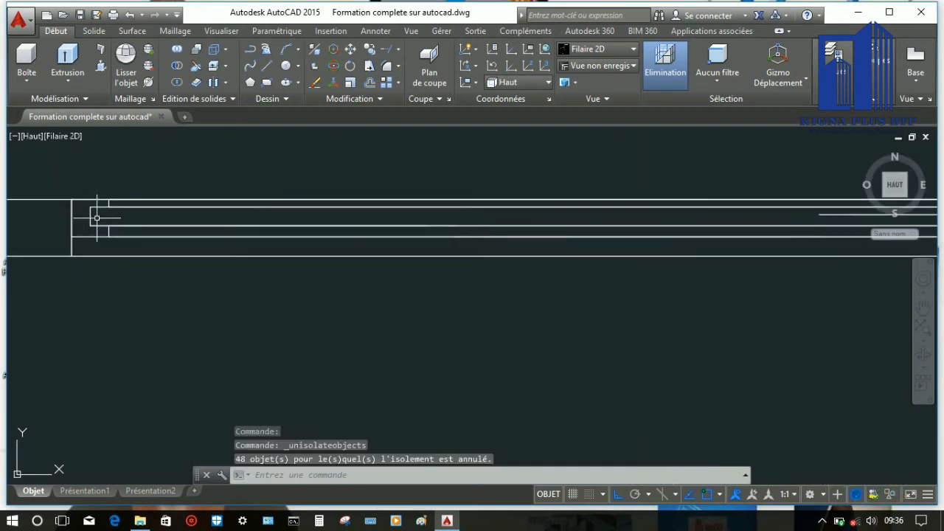
scroll(267, 274, down, 4)
scroll(236, 267, up, 4)
click(236, 260)
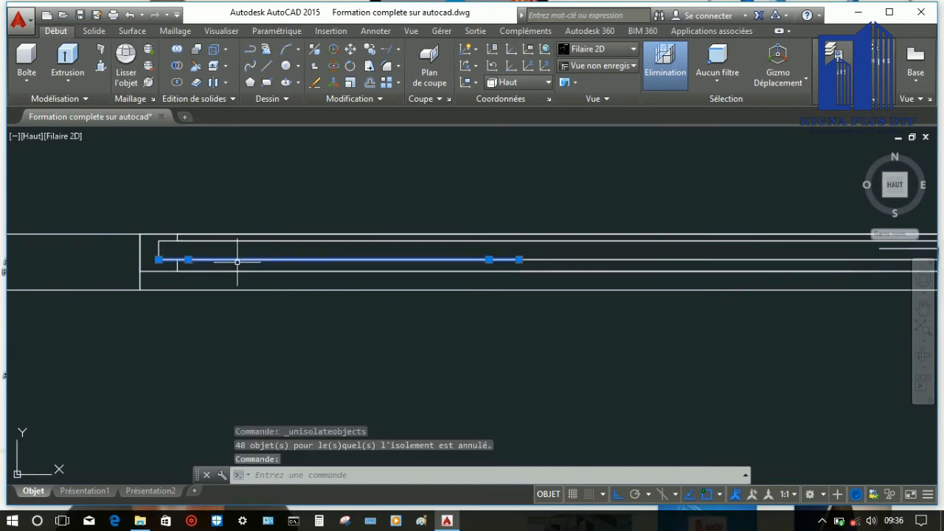
scroll(280, 331, down, 2)
scroll(315, 317, up, 3)
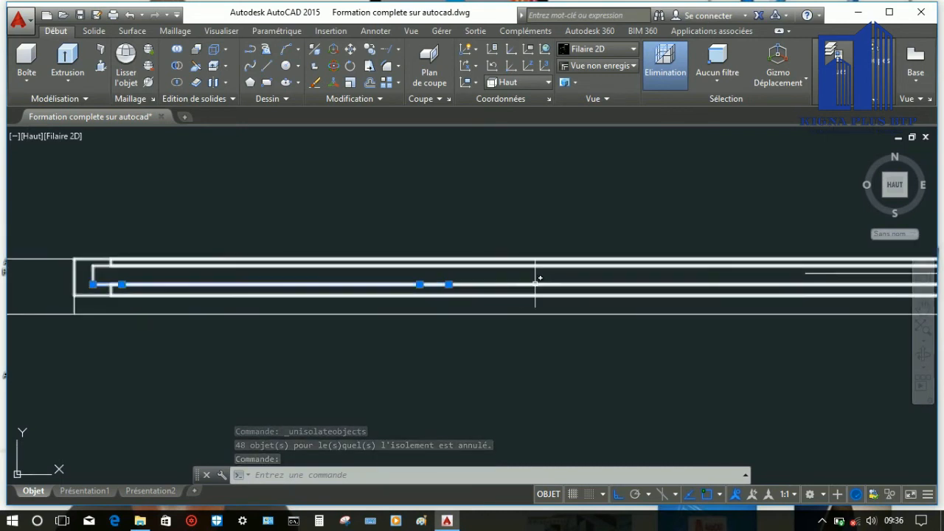
key(Escape)
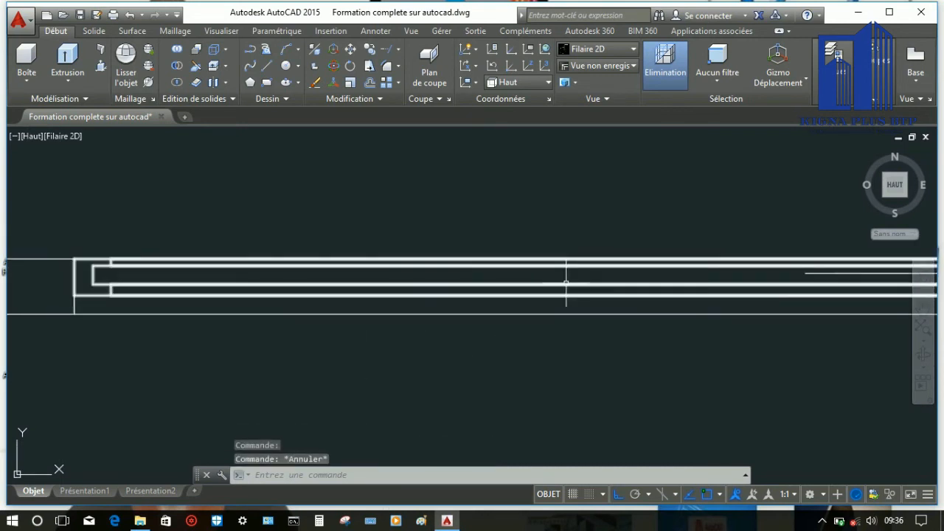
scroll(564, 284, down, 3)
scroll(611, 306, up, 2)
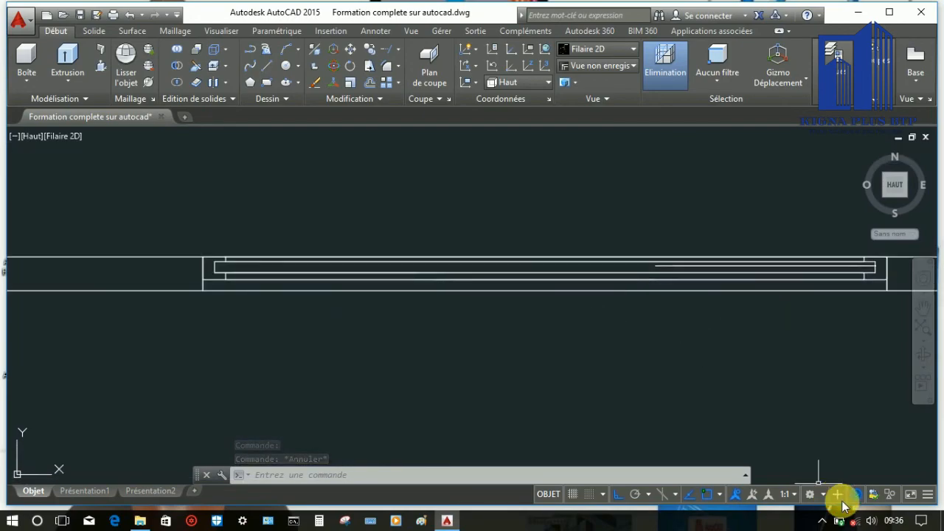
shift+middle_drag(506, 343, 564, 420)
drag(564, 420, 537, 404)
right_click(386, 294)
click(423, 37)
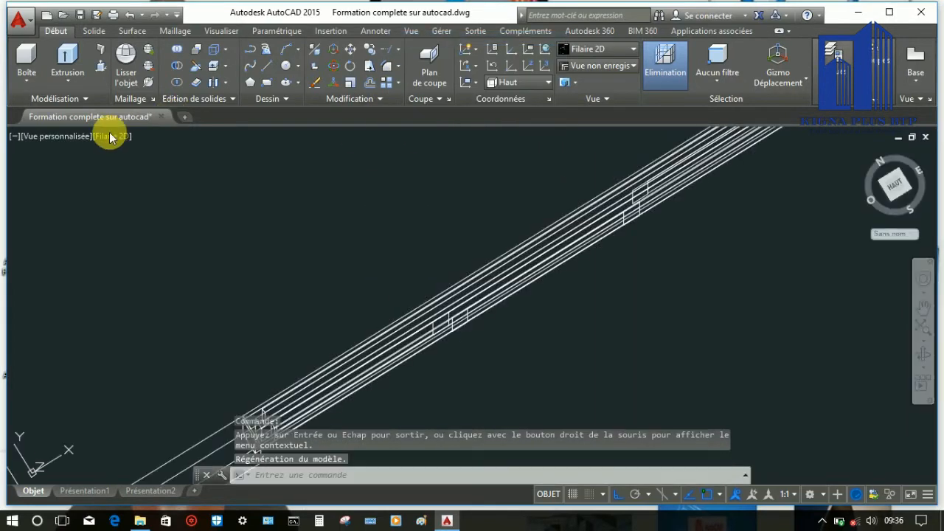
click(83, 135)
click(106, 172)
Extrude the left door panel's frame region by 2 towards the wall's upper face in plan.
scroll(384, 232, up, 6)
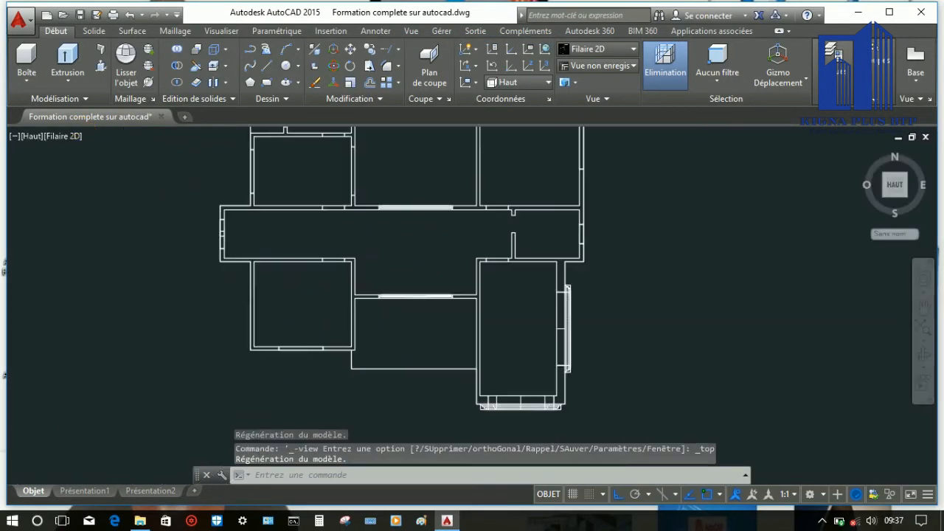
click(293, 256)
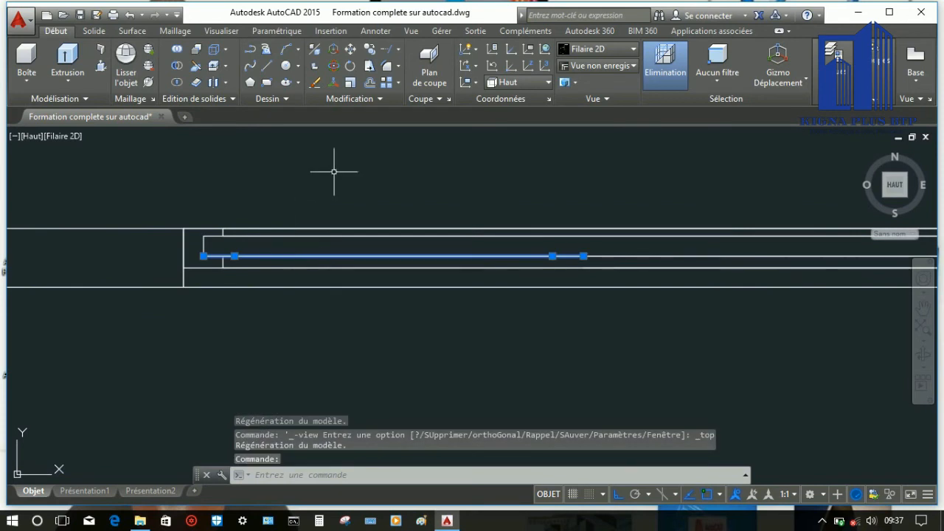
click(67, 60)
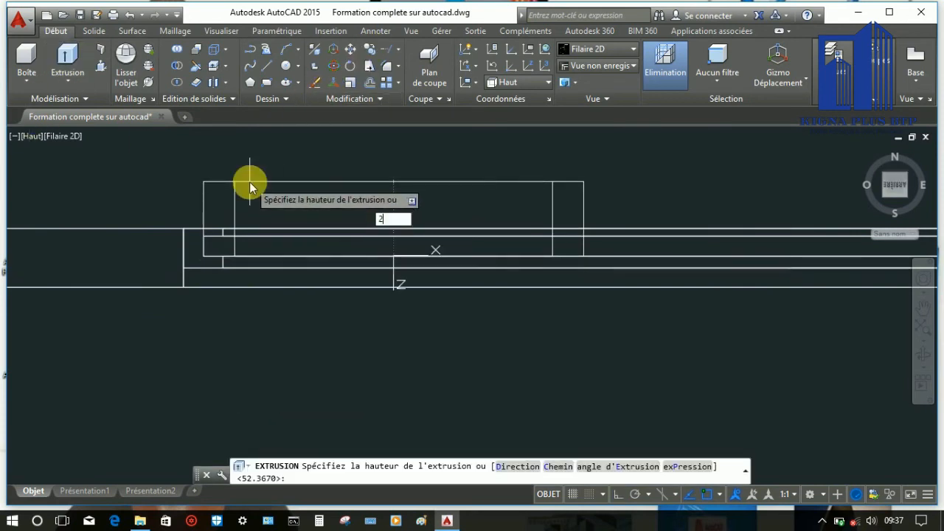
key(Return)
Move the middle door panel's frame region 10 straight up in plan, using its left end as base point.
scroll(508, 234, up, 2)
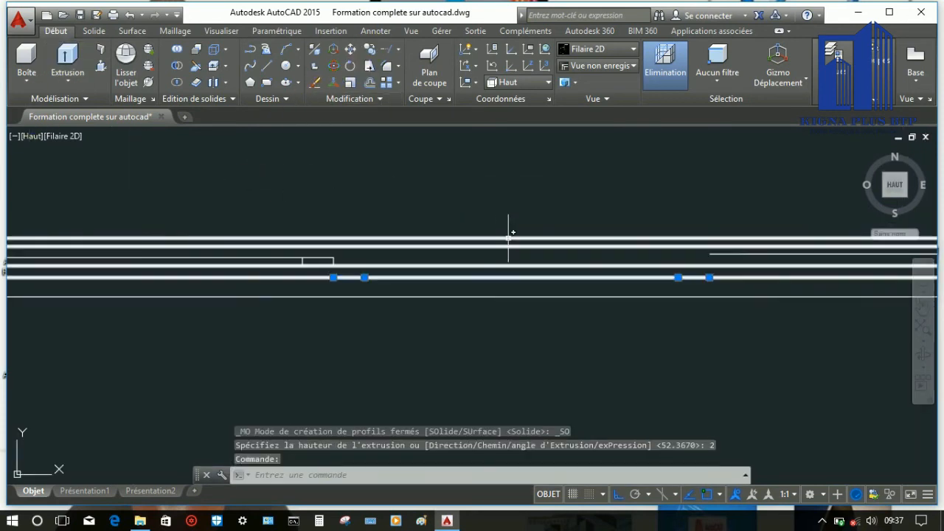
click(351, 51)
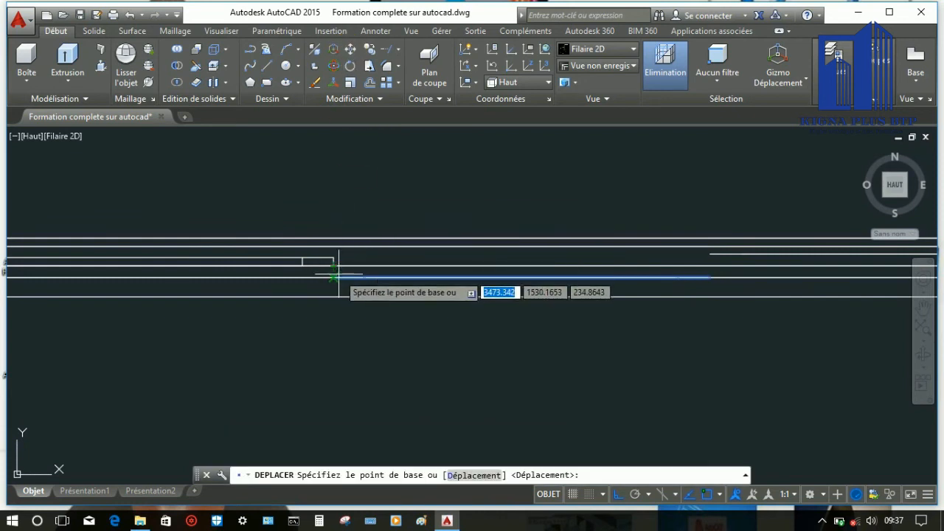
click(337, 274)
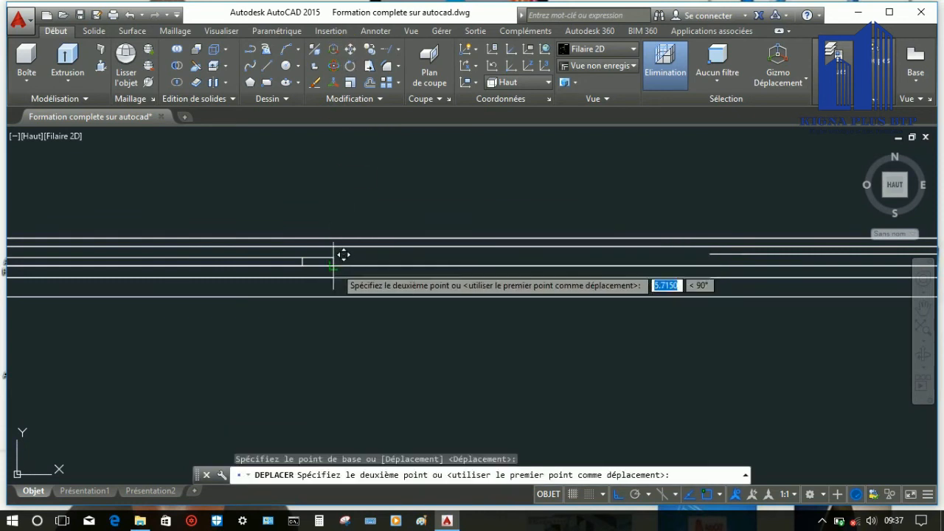
text(10)
key(Return)
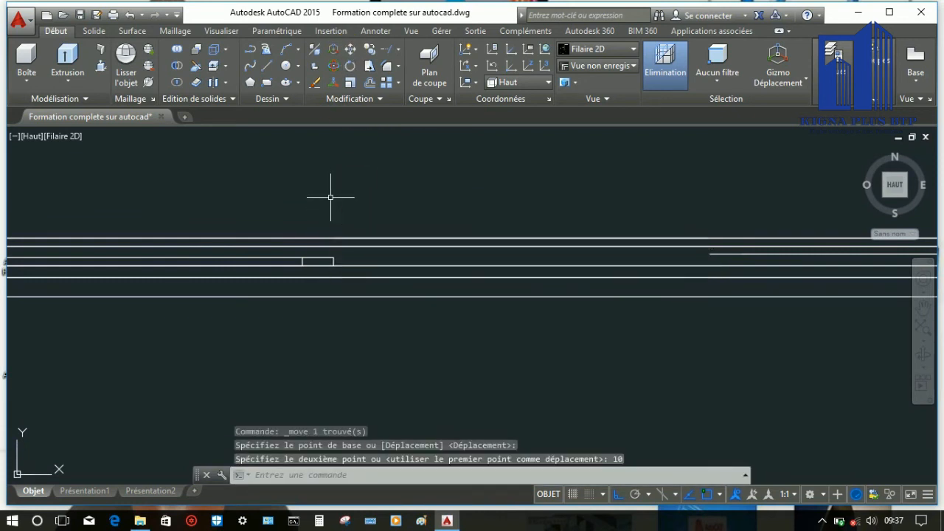
Move the middle door panel's frame region 2 straight down in plan from its left endpoint.
click(369, 238)
click(350, 49)
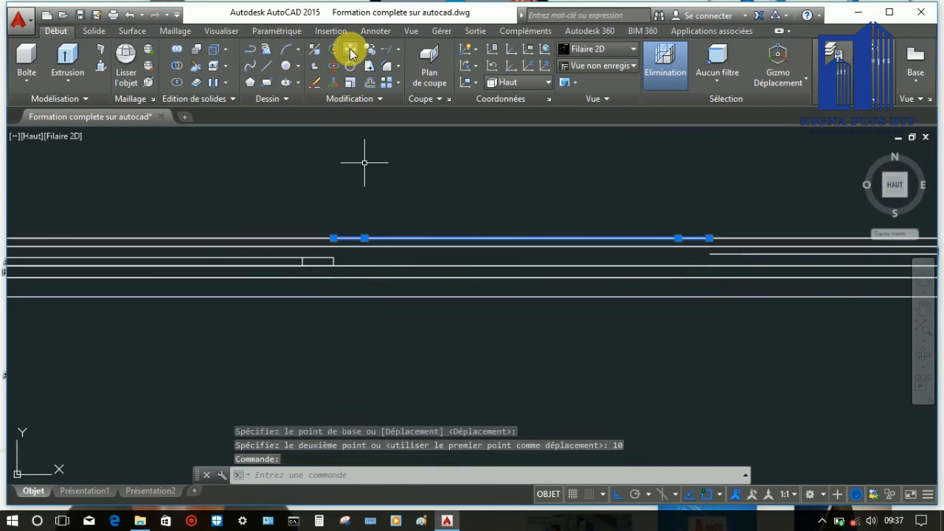
click(334, 239)
text(5)
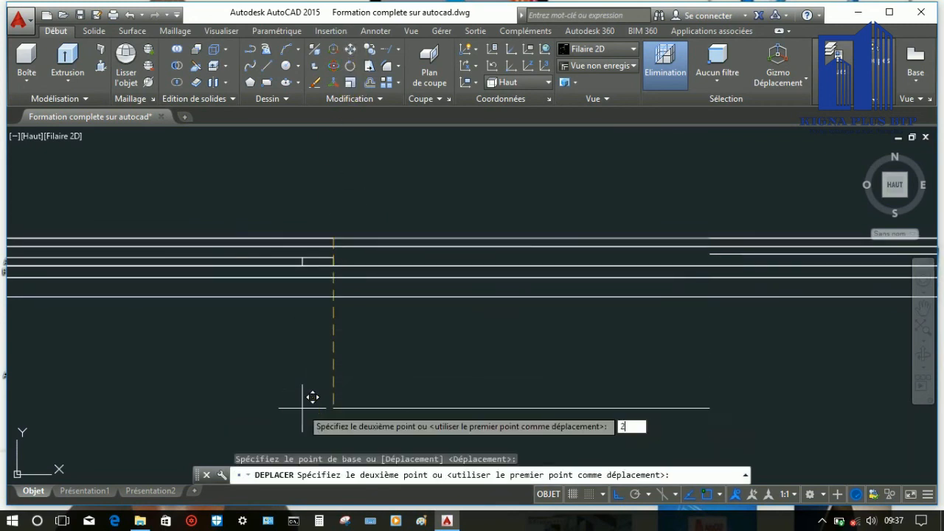
key(Return)
Extrude the middle door panel's frame region by 2 downward in plan.
click(369, 245)
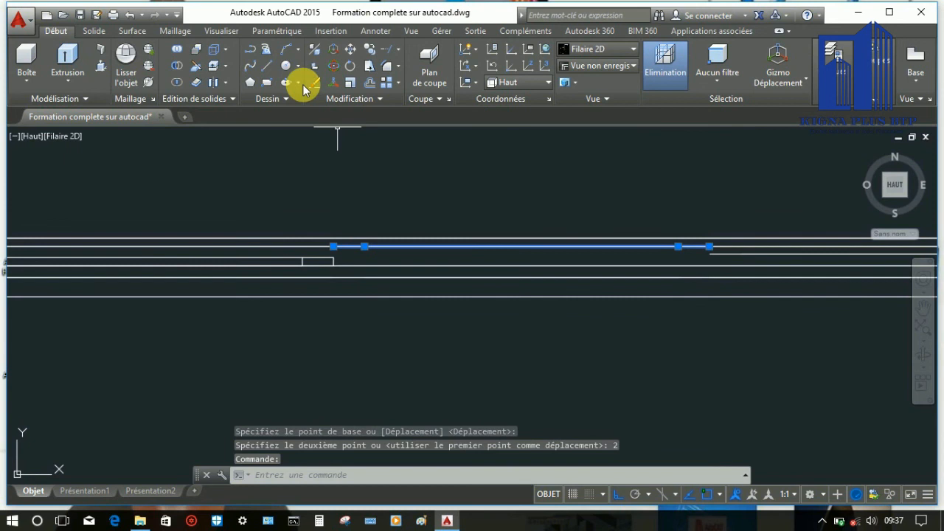
click(75, 54)
key(Return)
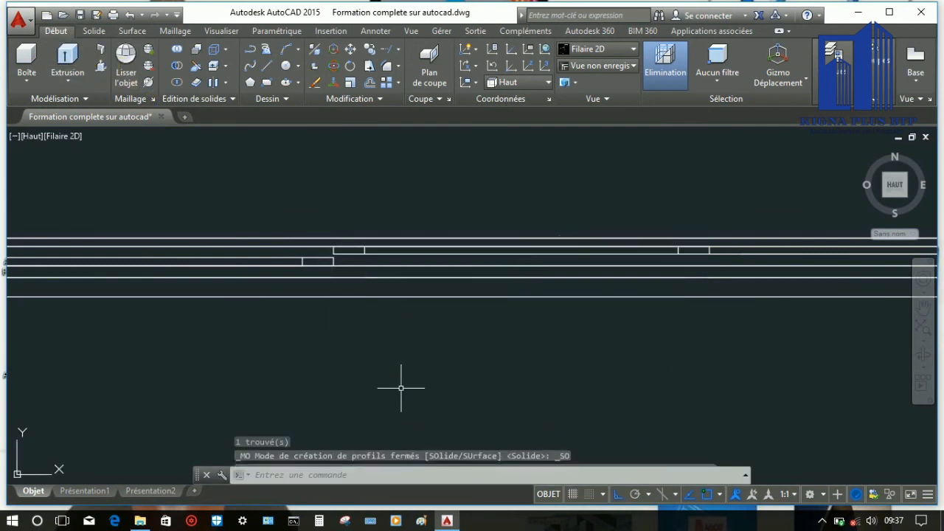
Extrude the right door panel's frame region by 2 downward in plan.
scroll(400, 259, down, 3)
scroll(463, 273, up, 5)
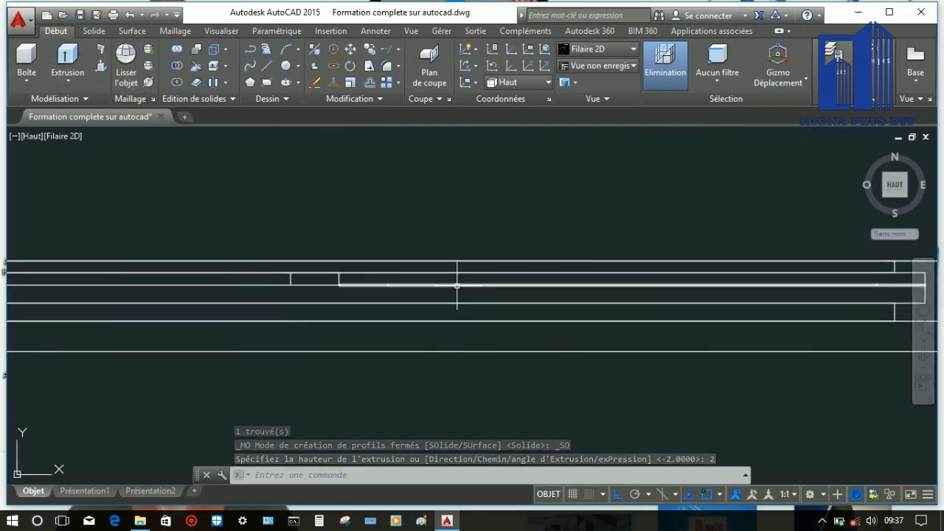
scroll(472, 284, down, 2)
click(86, 53)
text(2)
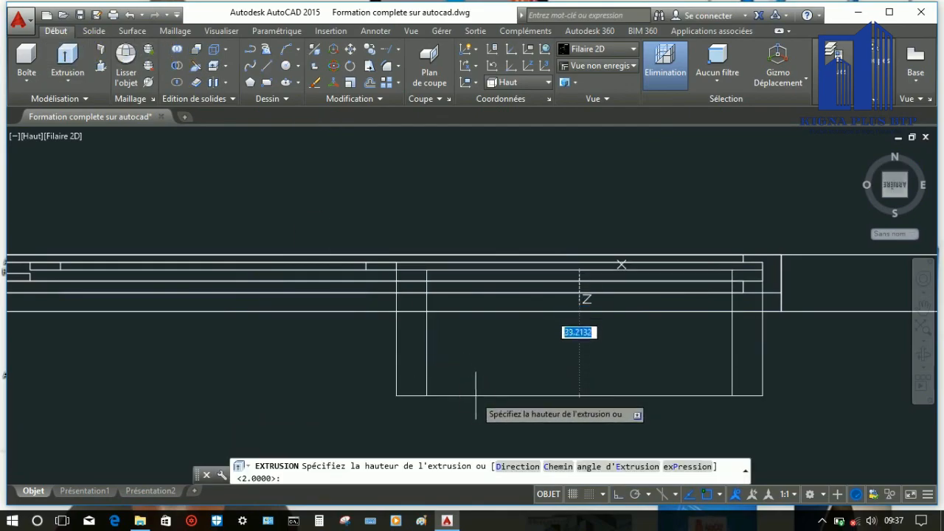
key(Return)
scroll(438, 211, down, 3)
click(922, 355)
drag(628, 332, 526, 238)
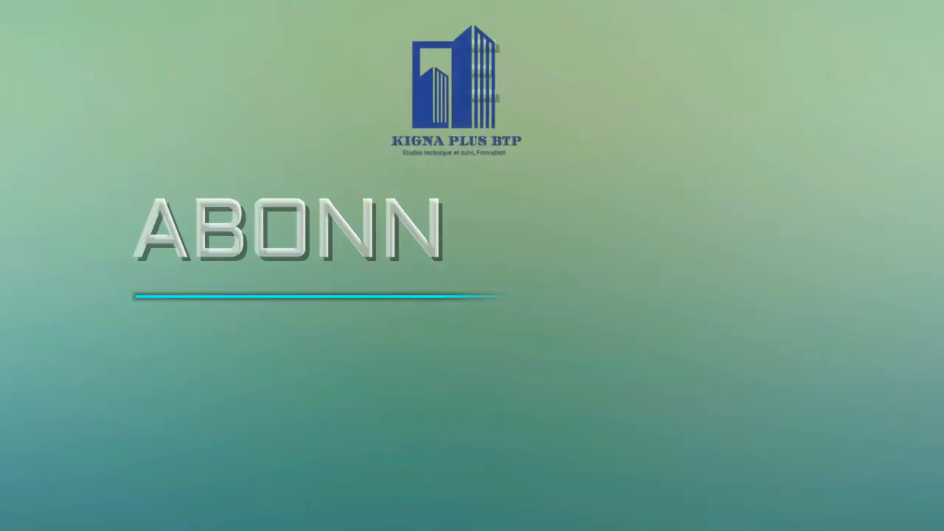